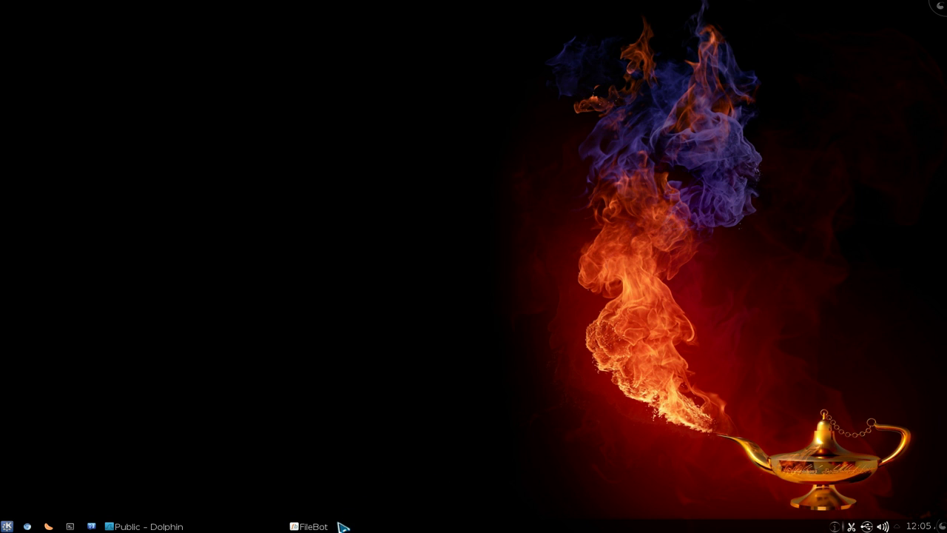
# Restore the FileBot window and place it on the right half of the screen.
pyautogui.click(339, 526)
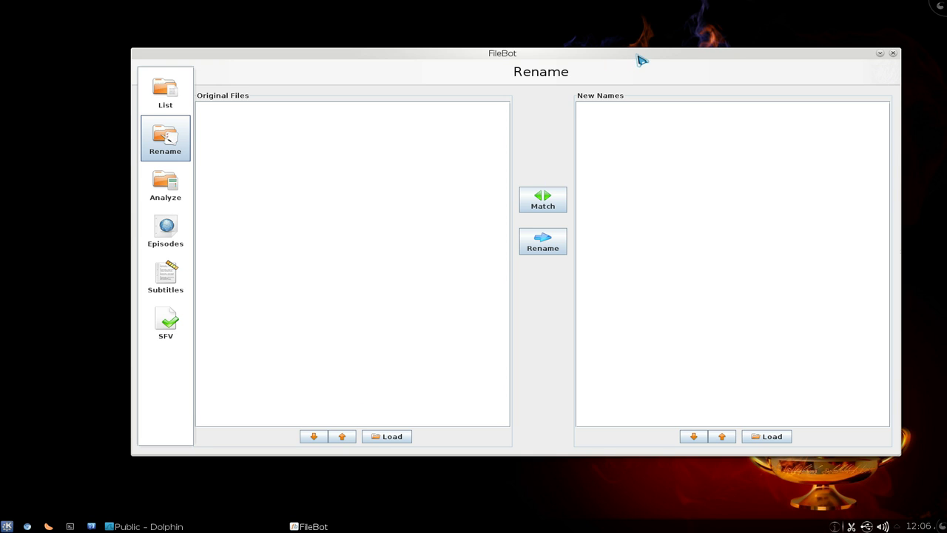
pyautogui.moveTo(642, 59); pyautogui.dragTo(946, 140)
# Tile Dolphin beside FileBot, drag episodes 0101–0106 into Original Files, then enlarge FileBot.
pyautogui.press('super+1')
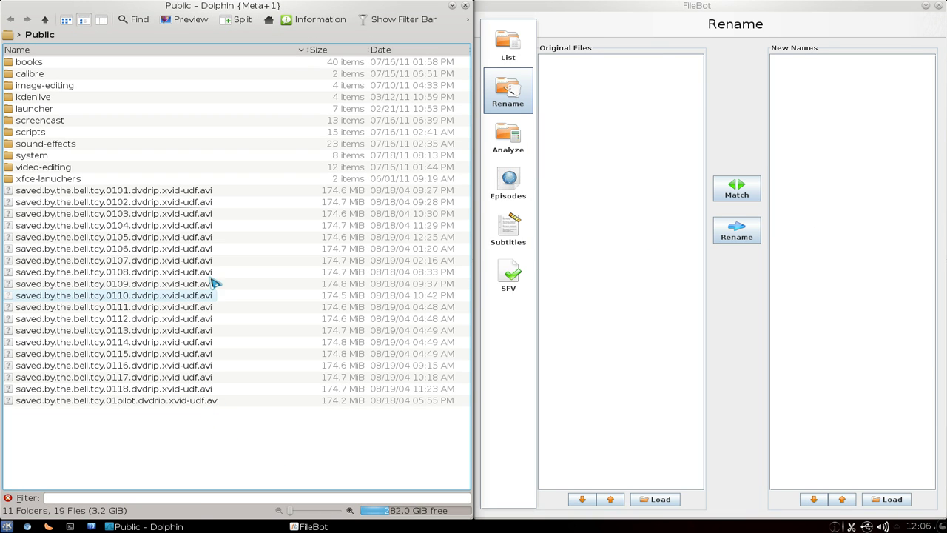
pyautogui.click(208, 191)
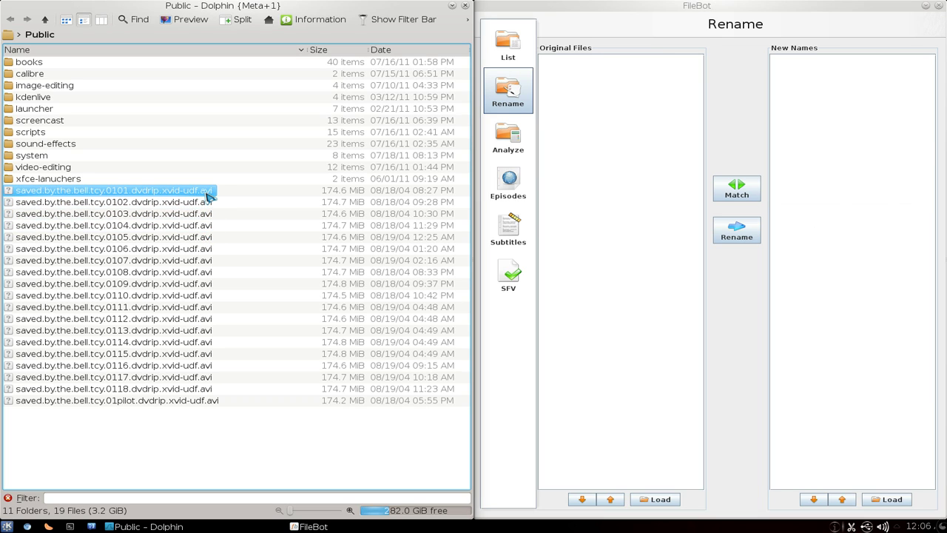
pyautogui.keyDown('shift'); pyautogui.click(162, 249); pyautogui.keyUp('shift')
pyautogui.moveTo(158, 202); pyautogui.dragTo(609, 211)
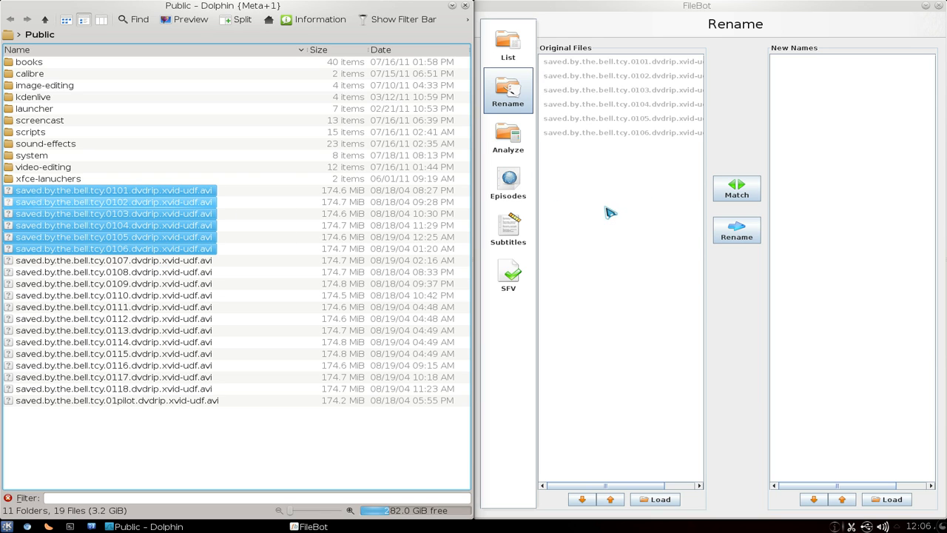
pyautogui.click(453, 6)
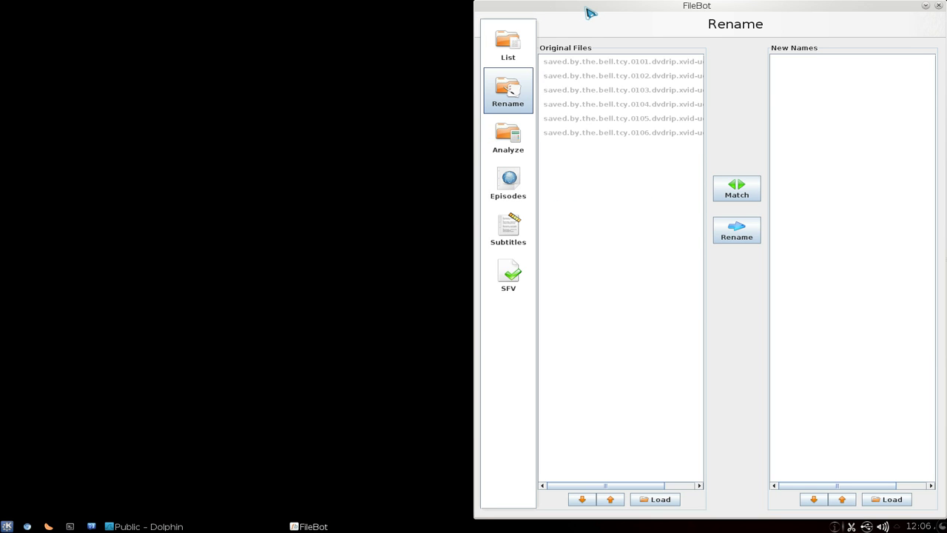
pyautogui.doubleClick(592, 11)
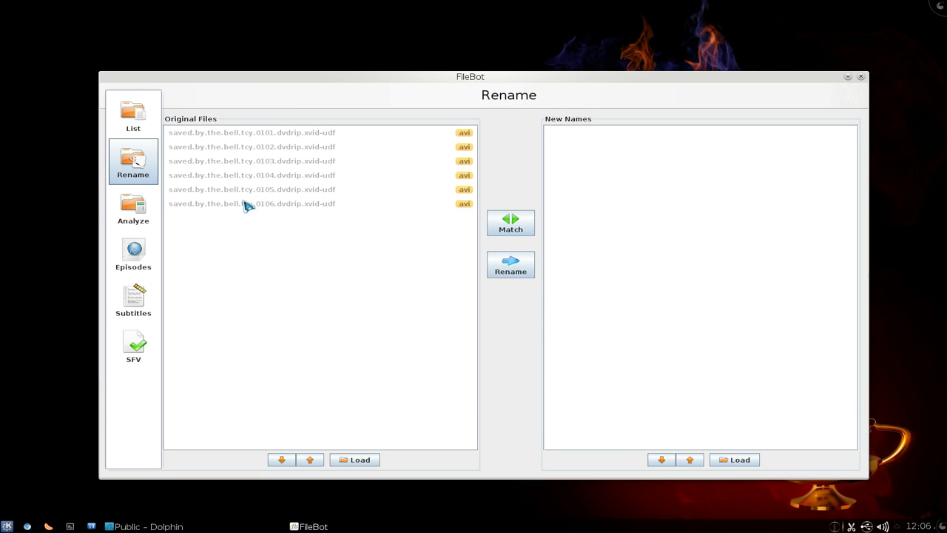
pyautogui.click(511, 222)
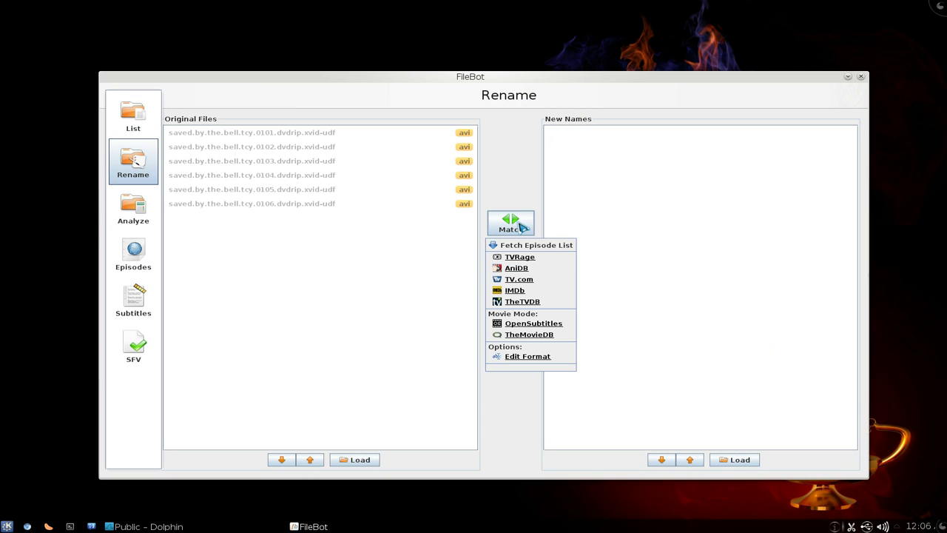
pyautogui.click(523, 361)
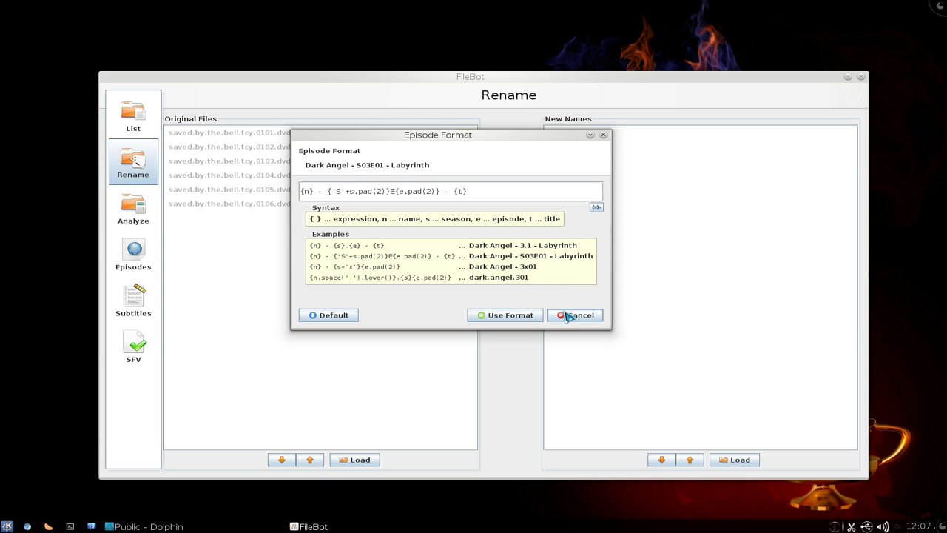
pyautogui.click(573, 316)
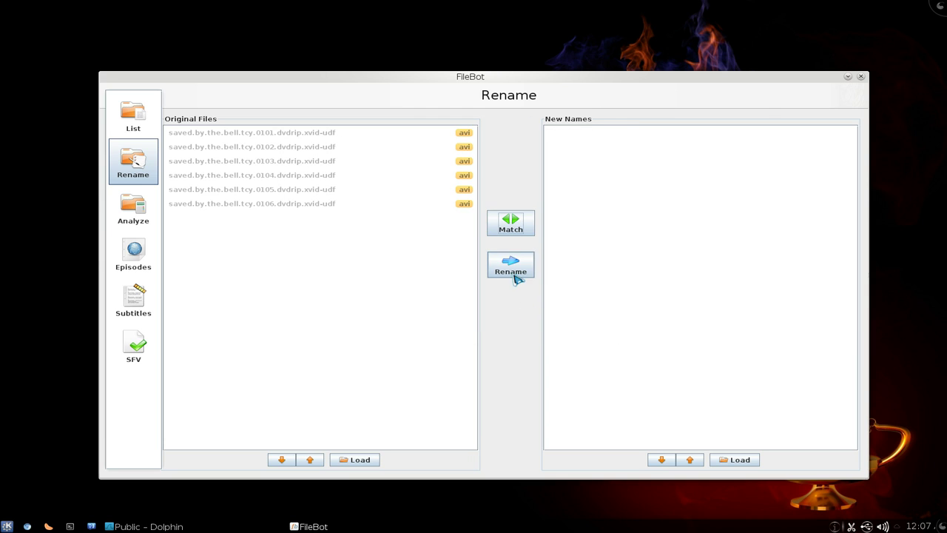
# Match the six files via IMDb to 'Saved by the Bell: The College Years (1993)'.
pyautogui.click(512, 231)
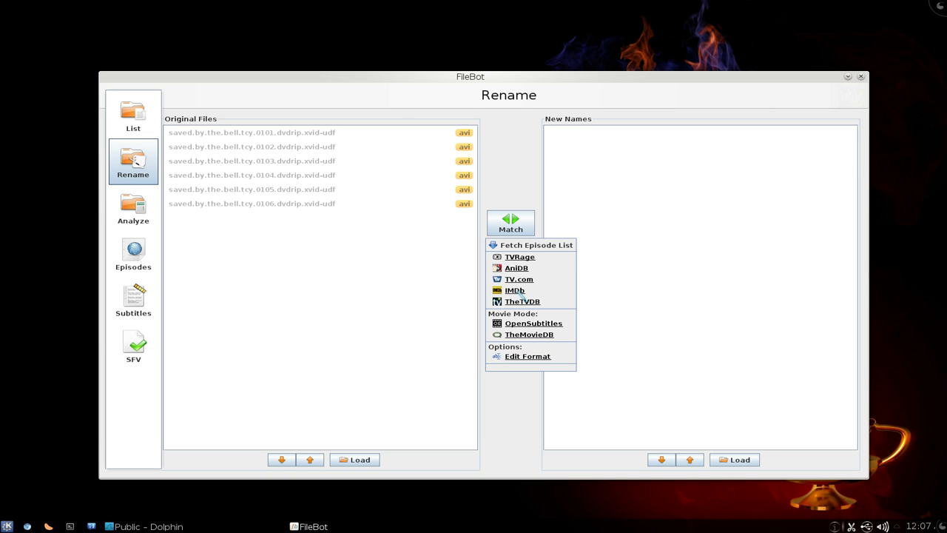
pyautogui.click(519, 292)
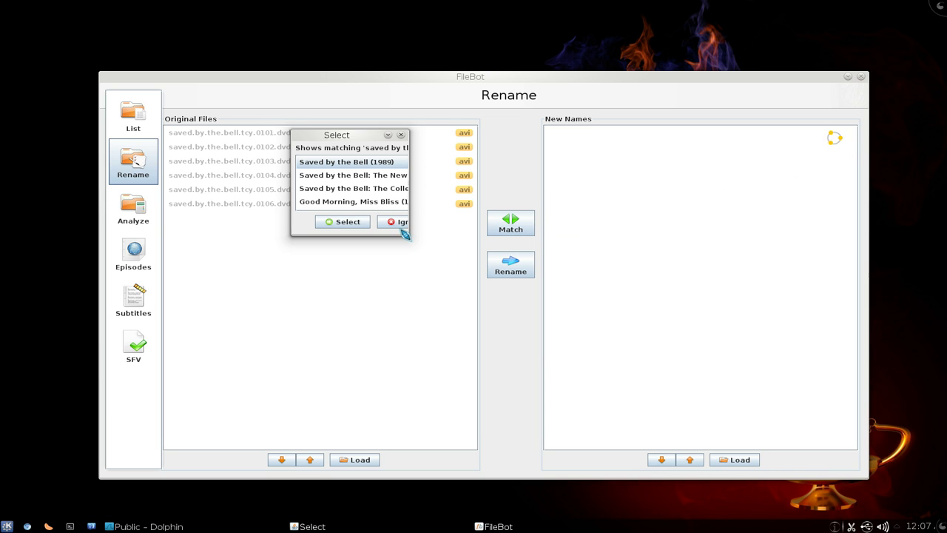
pyautogui.moveTo(409, 235); pyautogui.dragTo(598, 281)
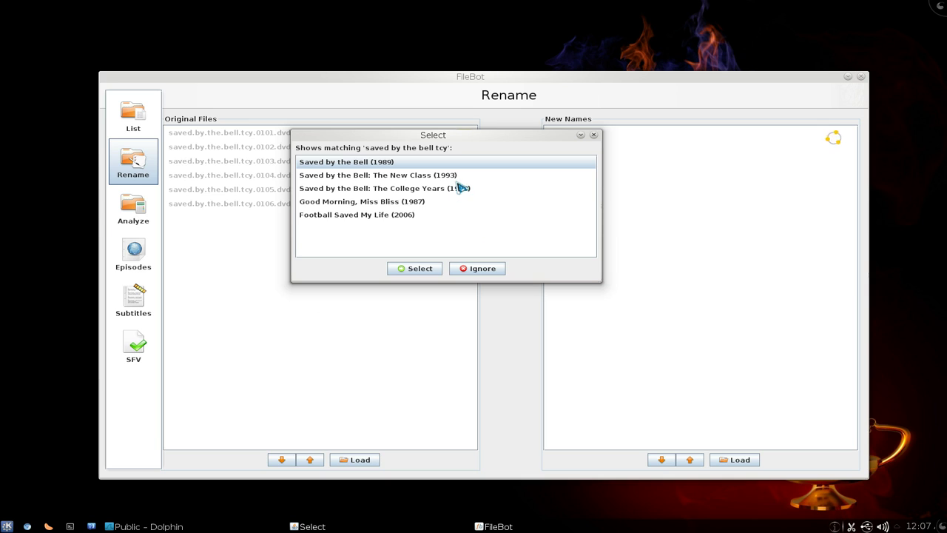
pyautogui.click(402, 190)
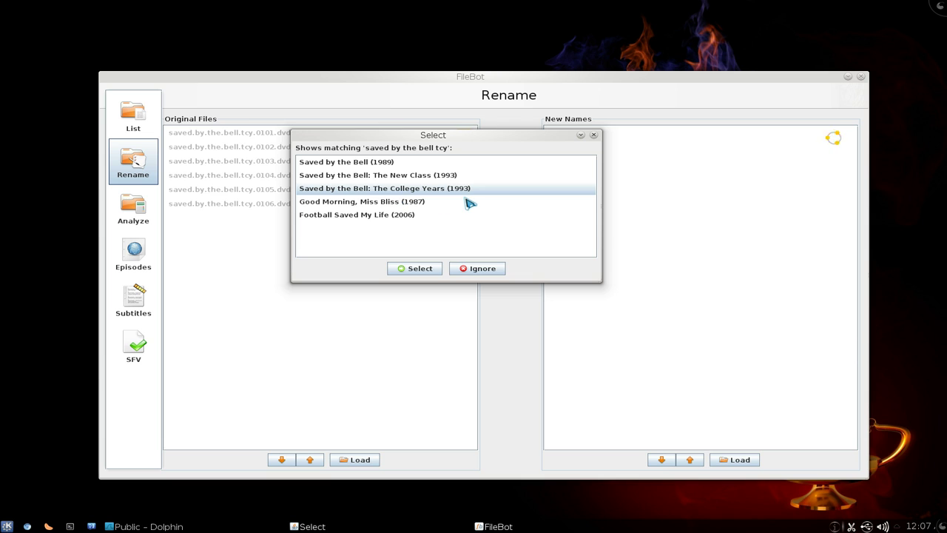
pyautogui.click(414, 269)
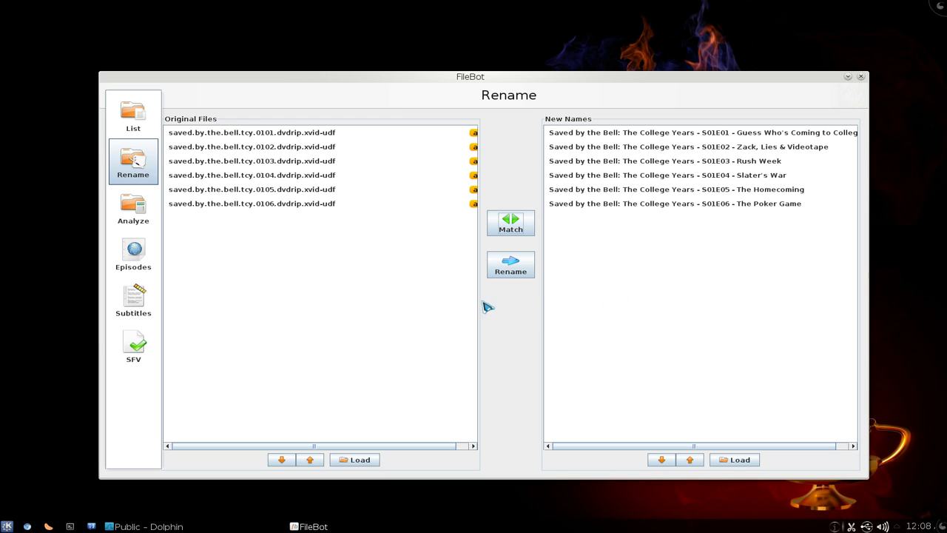
# Rename the six files to their College Years titles, continuing past the Invalid Names warning.
pyautogui.click(517, 274)
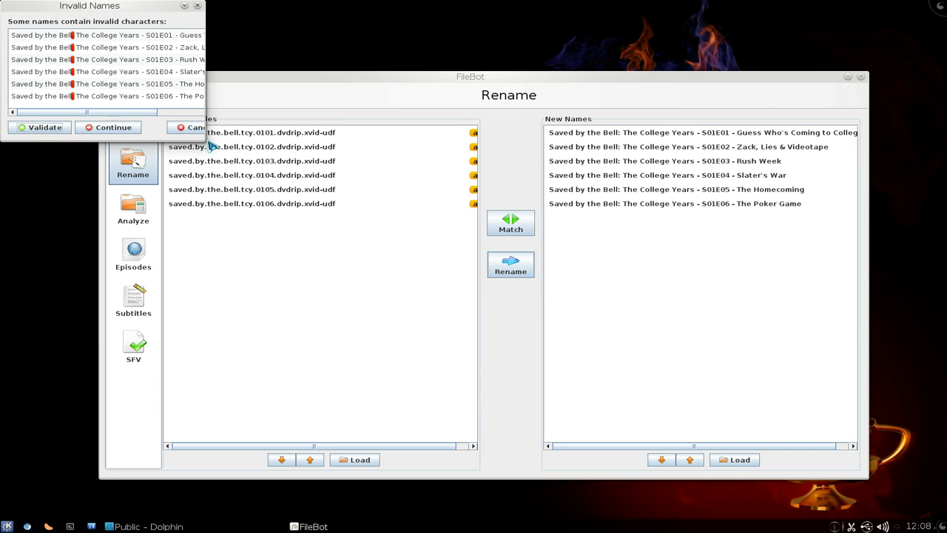
pyautogui.moveTo(205, 141); pyautogui.dragTo(393, 207)
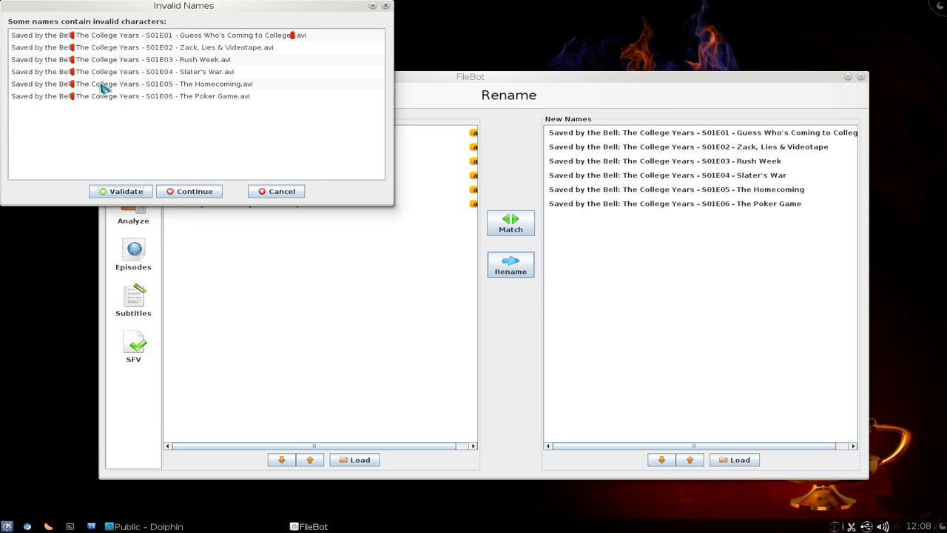
pyautogui.click(188, 194)
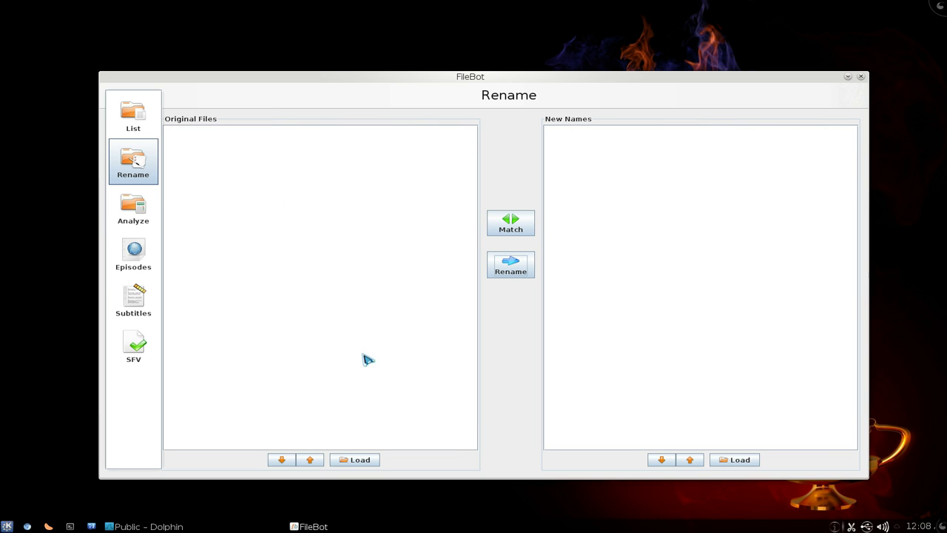
pyautogui.click(170, 527)
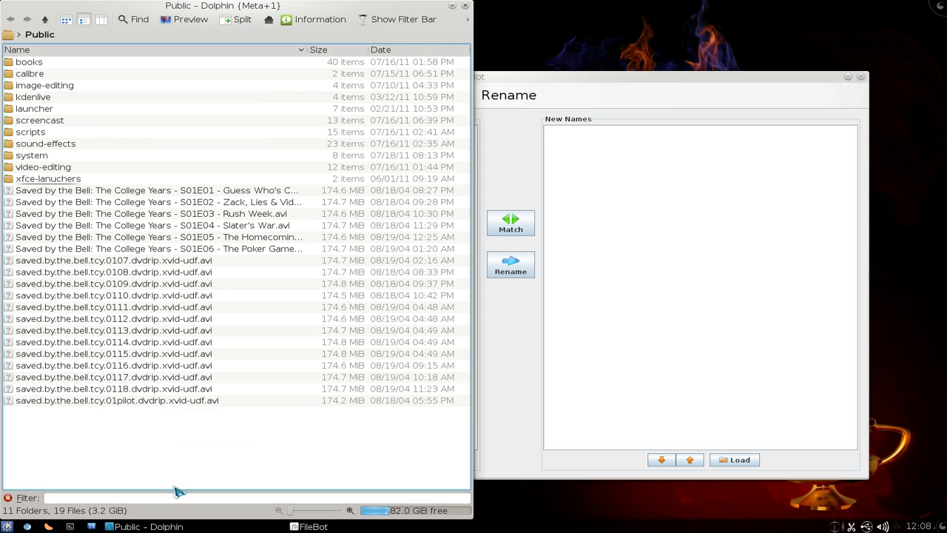
# Select the renamed S01E01 and S01E02 files and tile FileBot on the right half.
pyautogui.click(163, 192)
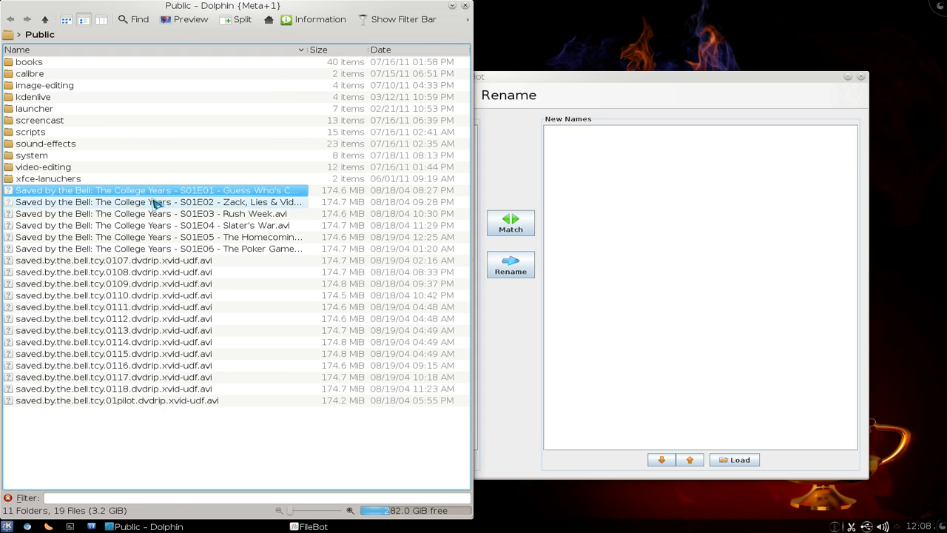
pyautogui.click(156, 203)
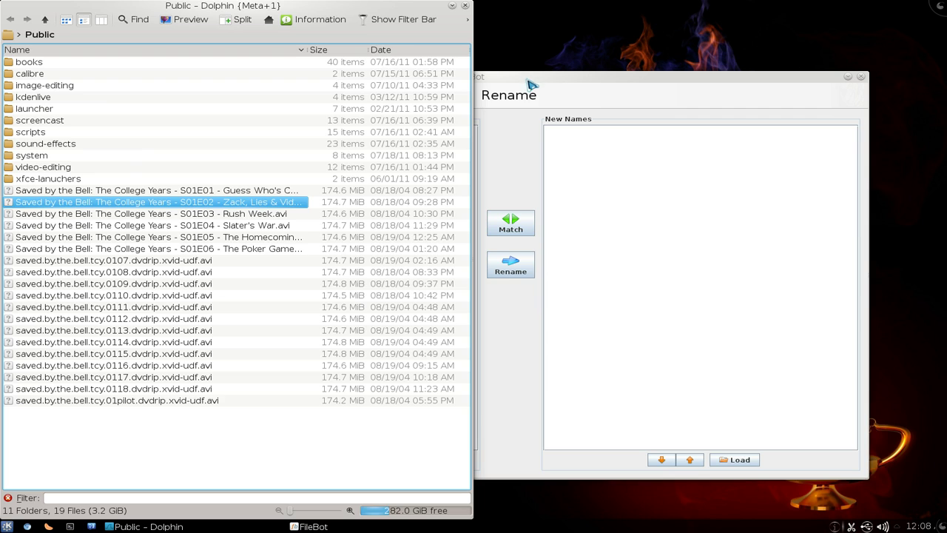
pyautogui.moveTo(532, 84); pyautogui.dragTo(924, 205)
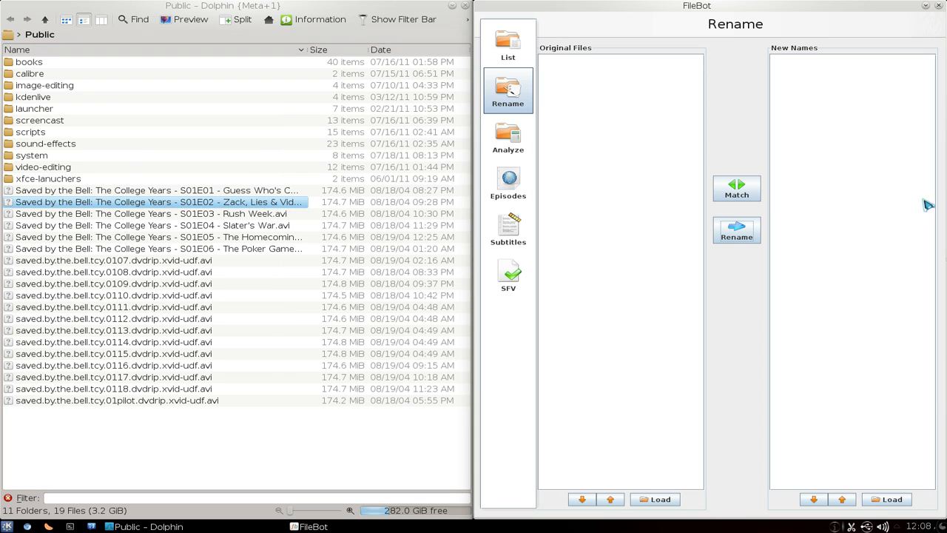
pyautogui.click(510, 48)
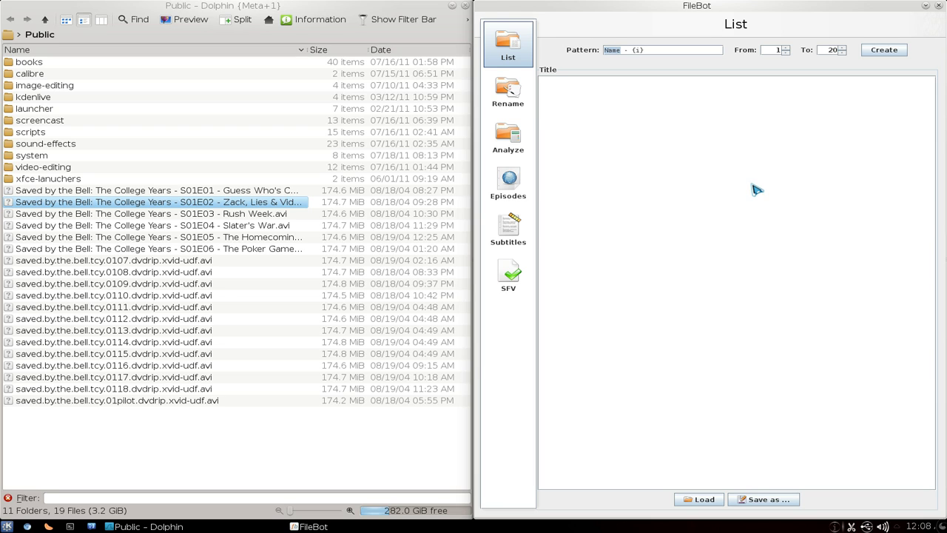
# Generate the Fresh Prince - 01 to Fresh Prince - 20 title list, then return to Rename.
pyautogui.write('Fresh Princ')
pyautogui.press('Return')
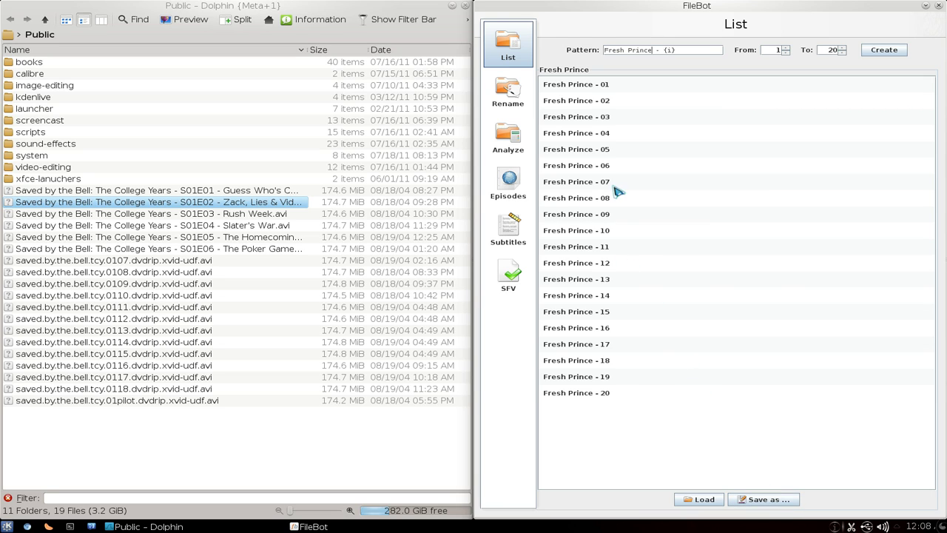
pyautogui.click(510, 95)
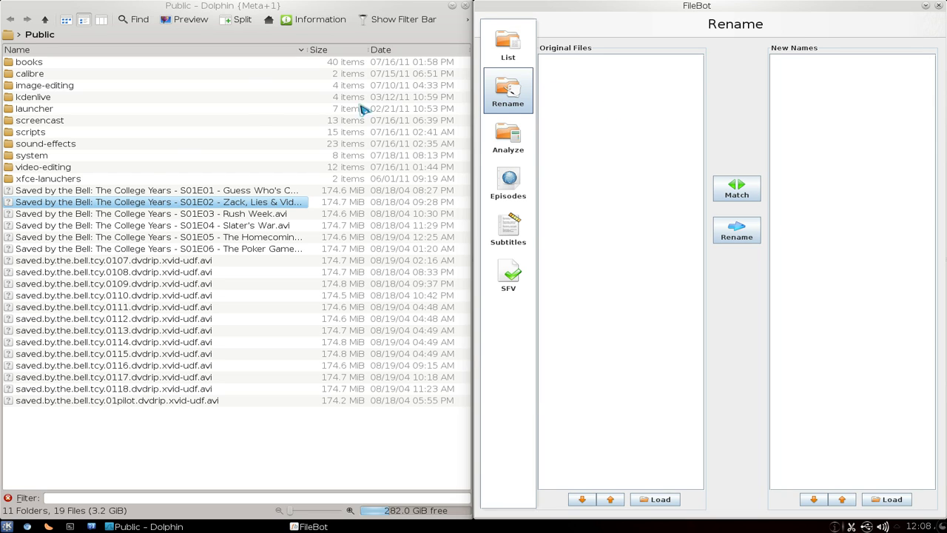
# Enlarge FileBot and load the Public folder into the Analyze tool.
pyautogui.click(503, 154)
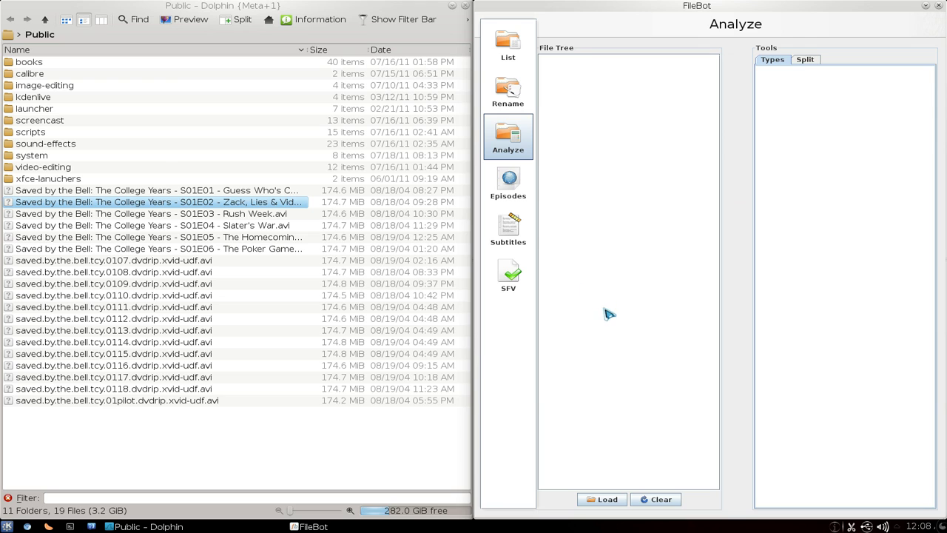
pyautogui.click(452, 5)
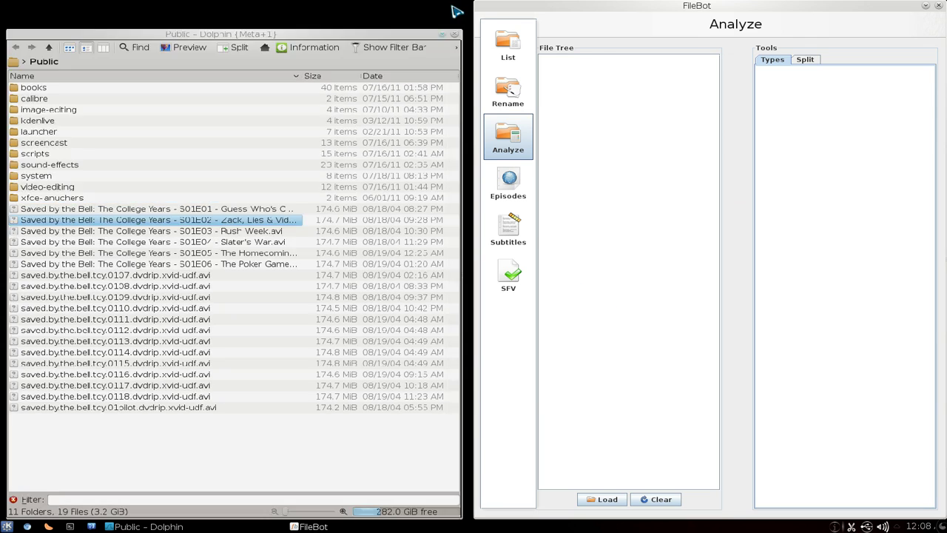
pyautogui.moveTo(650, 14); pyautogui.dragTo(395, 38)
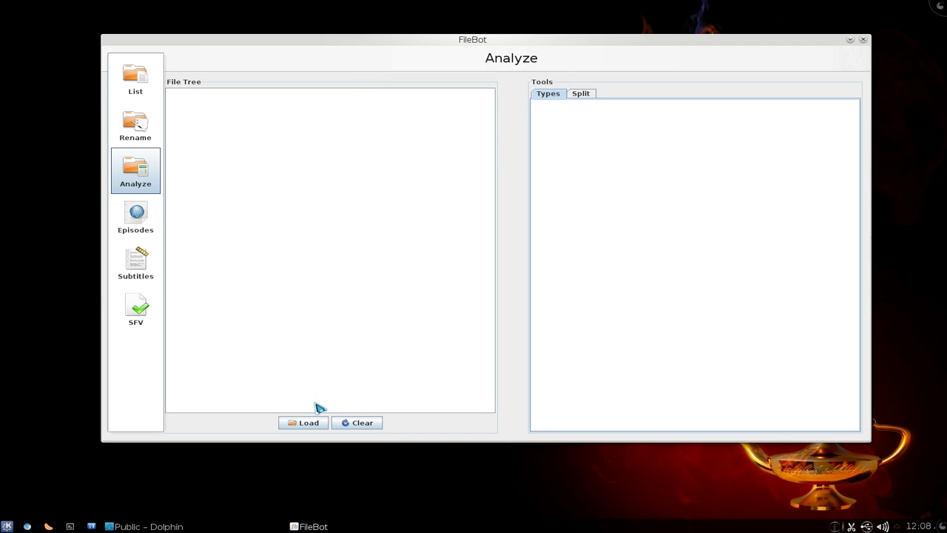
pyautogui.click(310, 422)
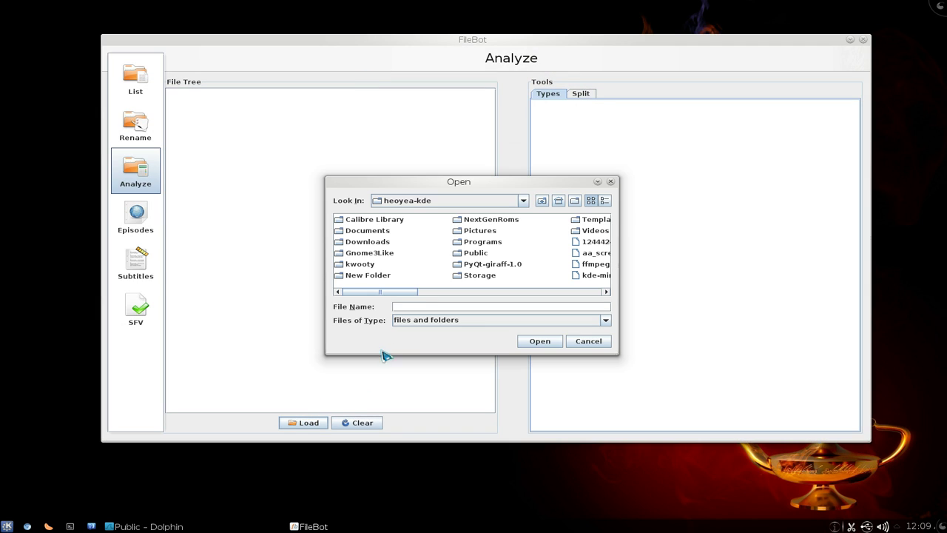
pyautogui.click(475, 253)
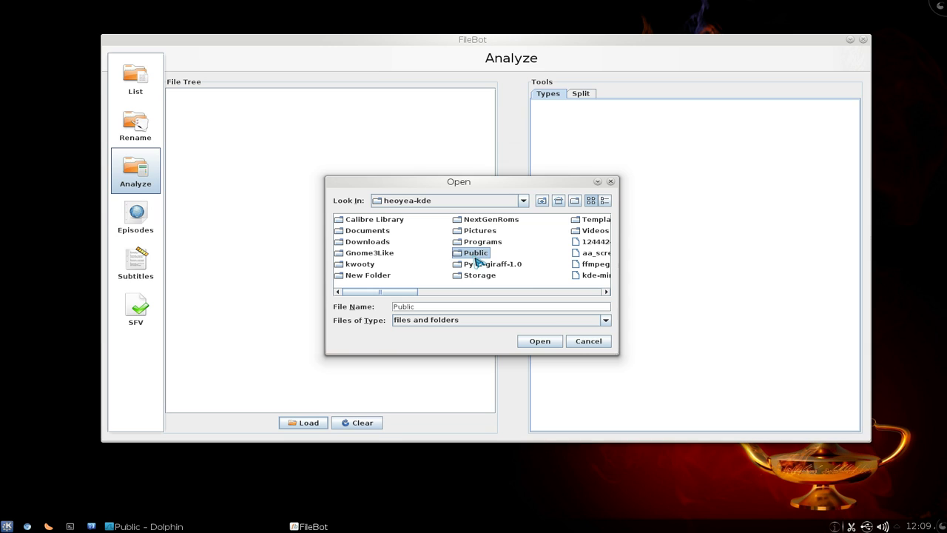
pyautogui.click(549, 342)
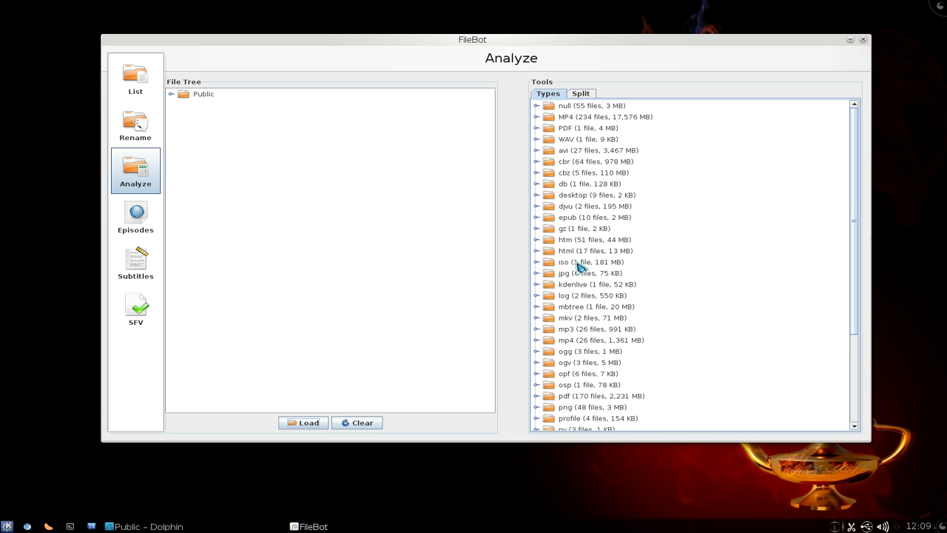
# Expand the WAV and MP4 type groups, then Parts 7 and 6 on the Split tab.
pyautogui.scroll(-2, 579, 267)
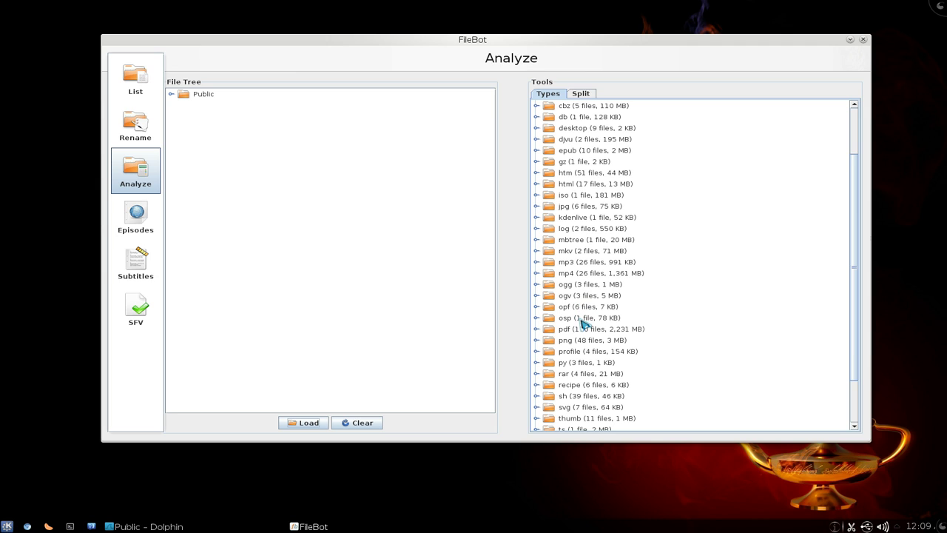
pyautogui.scroll(-2, 579, 335)
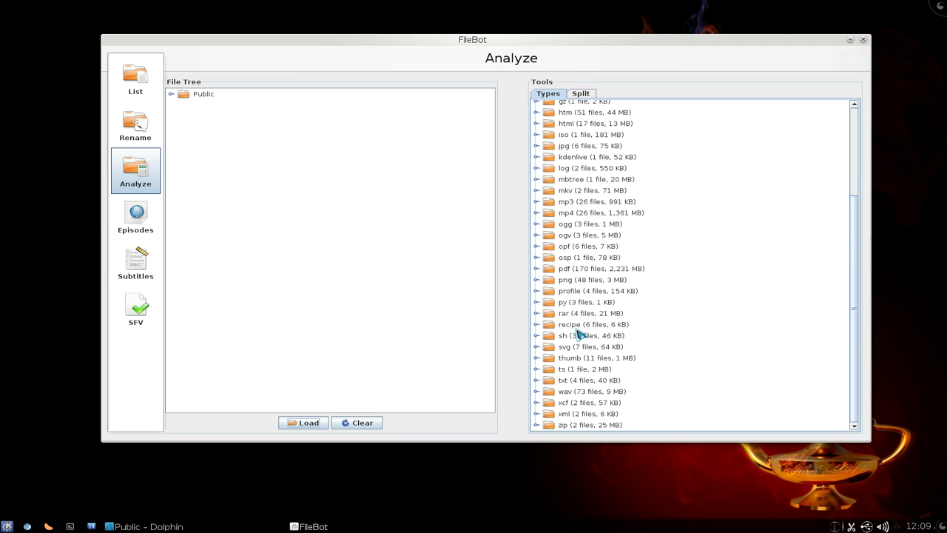
pyautogui.scroll(3, 580, 334)
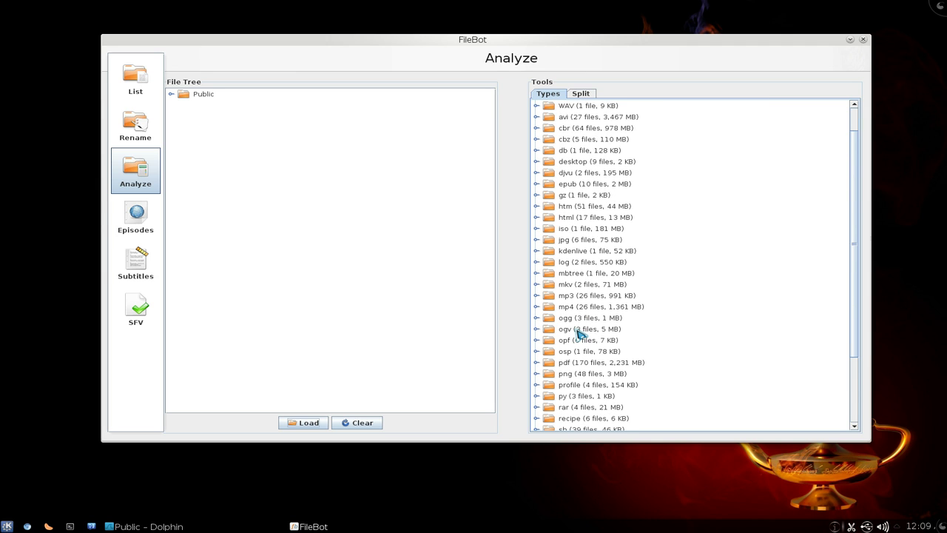
pyautogui.scroll(1, 579, 334)
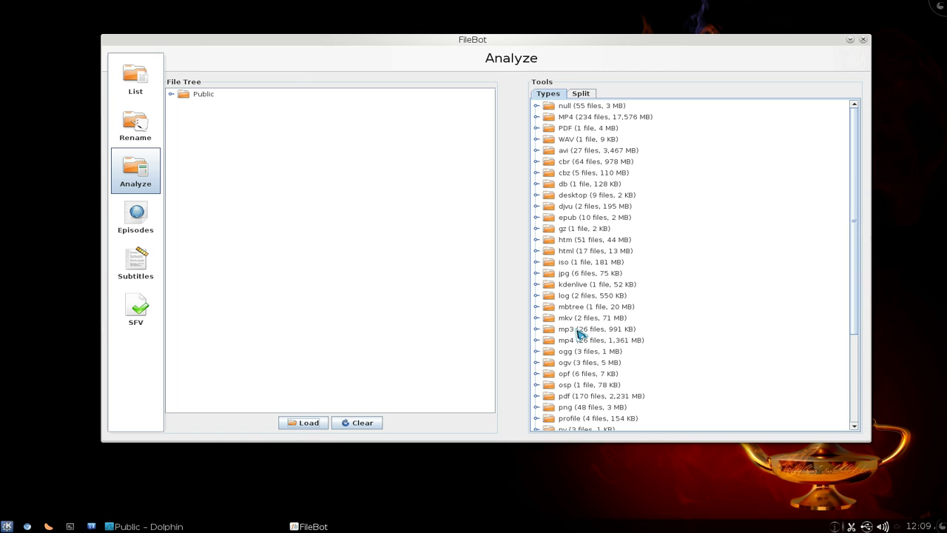
pyautogui.click(537, 140)
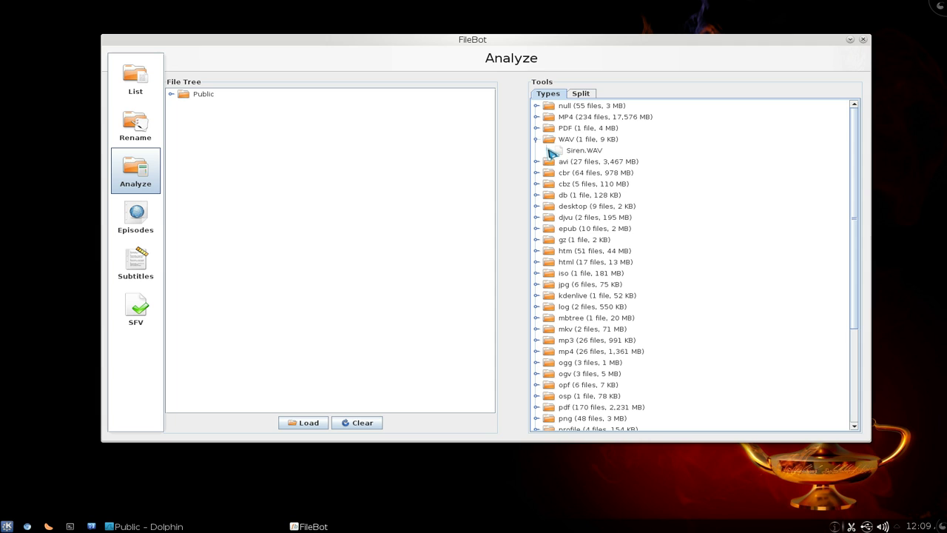
pyautogui.click(537, 117)
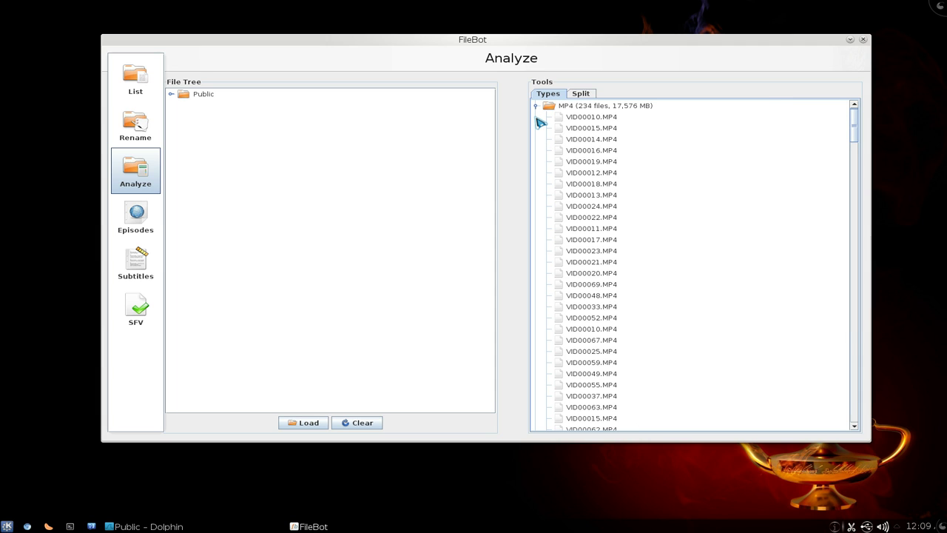
pyautogui.click(537, 107)
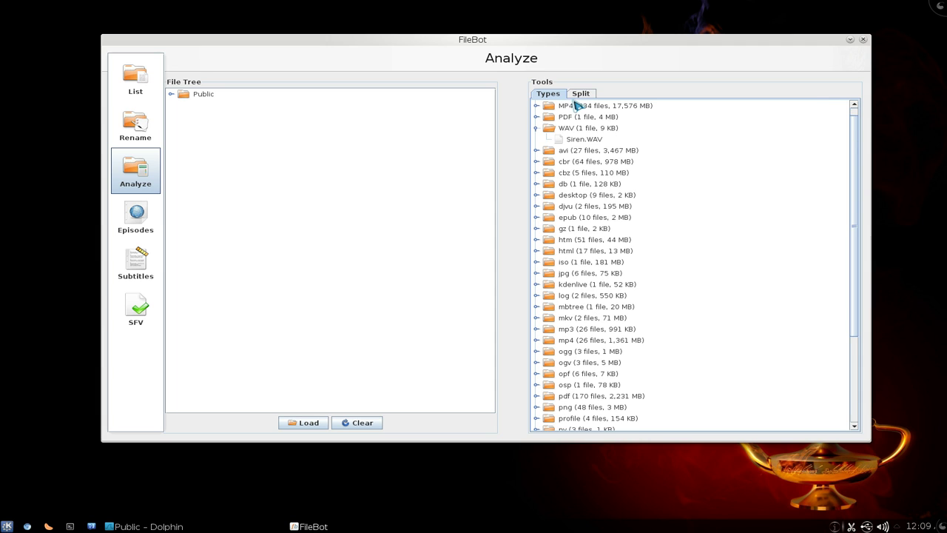
pyautogui.click(580, 94)
pyautogui.click(538, 173)
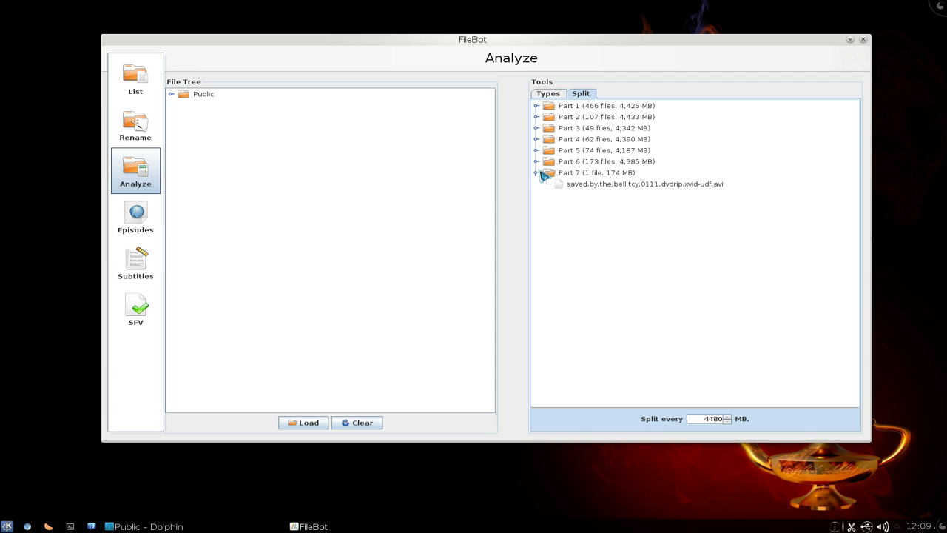
pyautogui.click(536, 161)
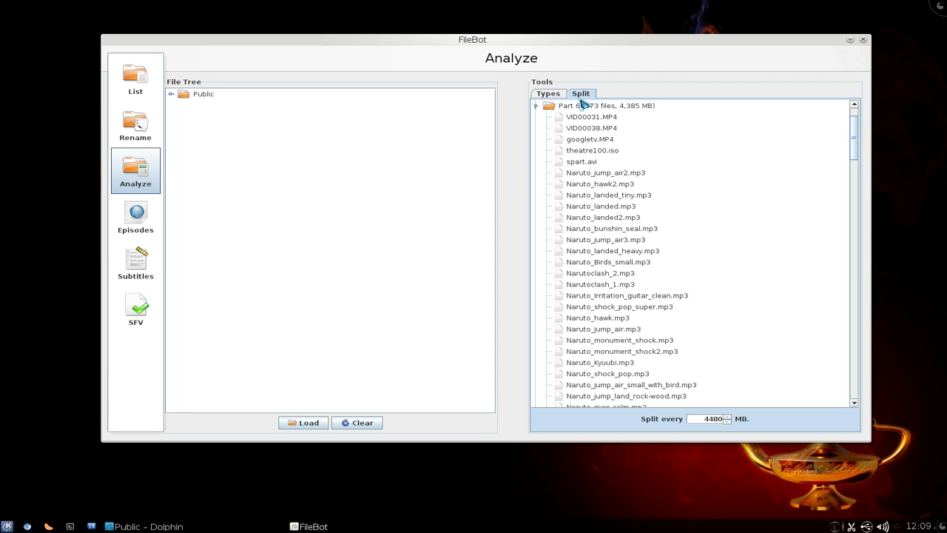
pyautogui.click(144, 215)
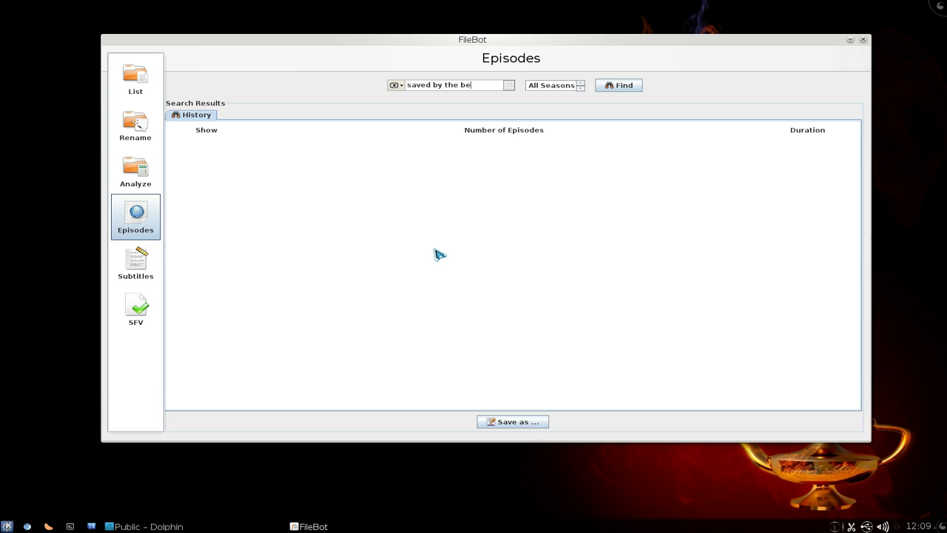
# List all episodes of the original Saved by the Bell show and scroll through them.
pyautogui.press('Return')
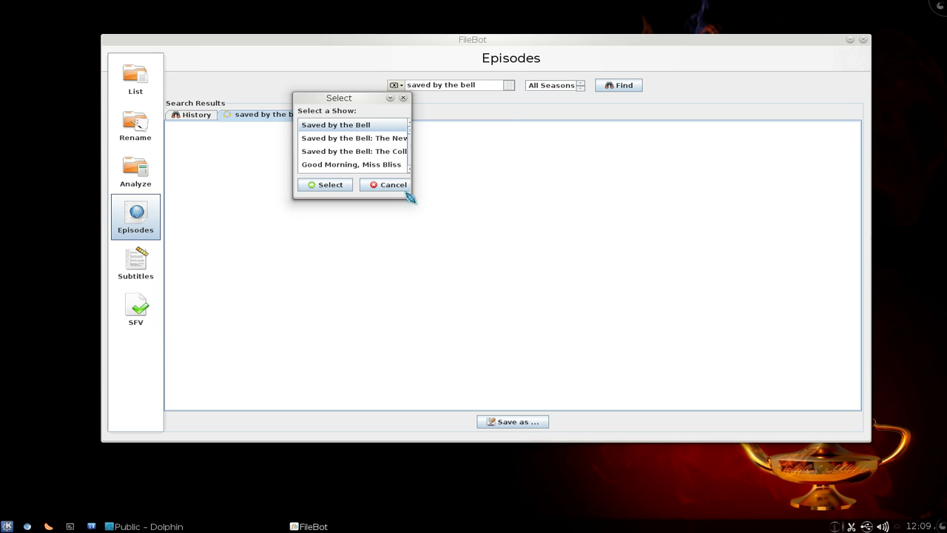
pyautogui.moveTo(410, 196); pyautogui.dragTo(589, 261)
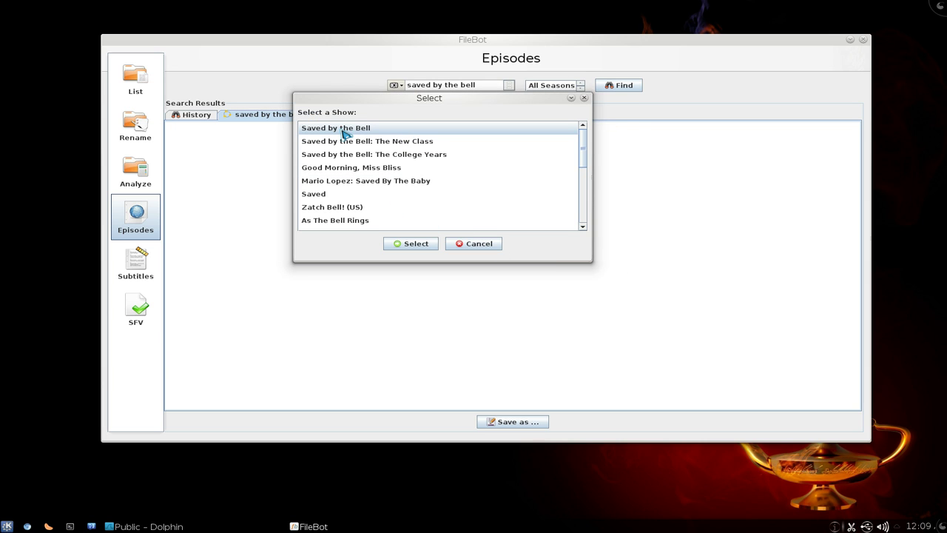
pyautogui.click(413, 248)
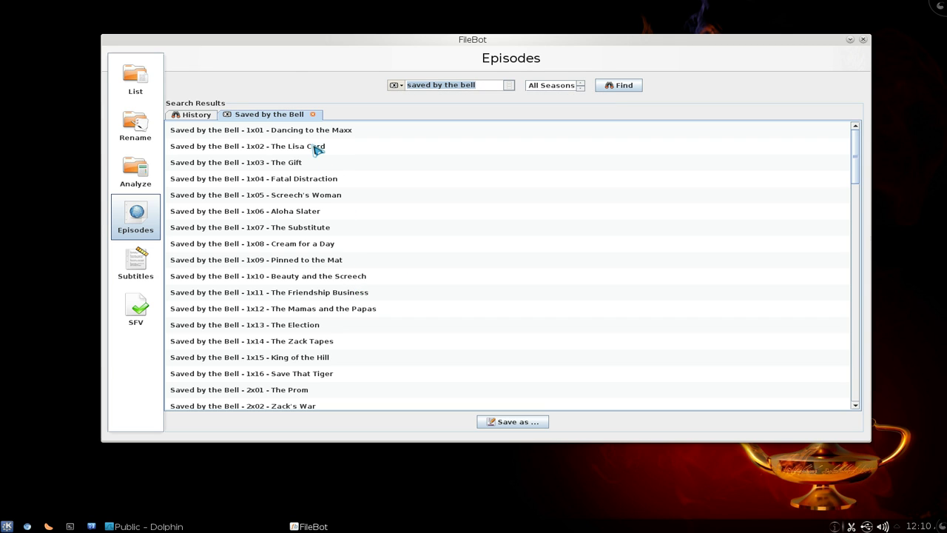
pyautogui.scroll(-12, 316, 235)
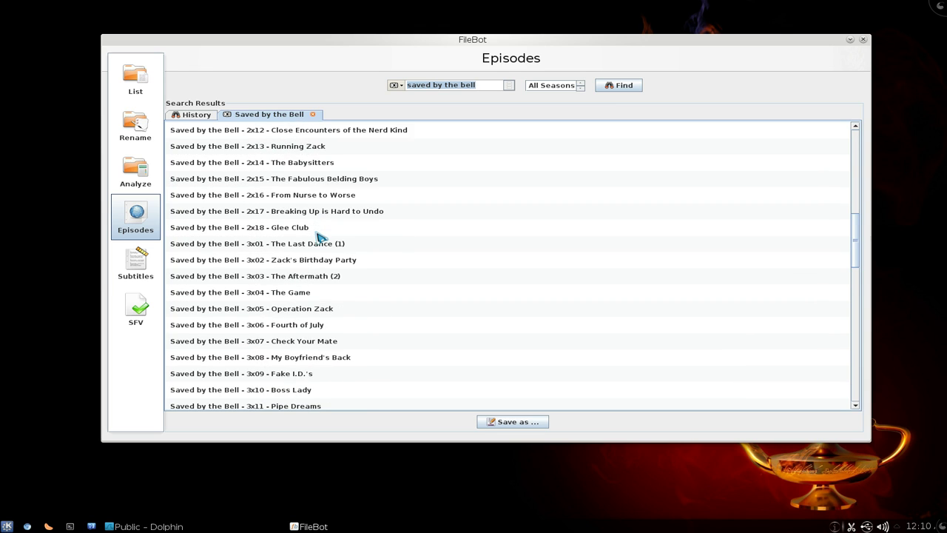
pyautogui.moveTo(856, 270); pyautogui.dragTo(853, 400)
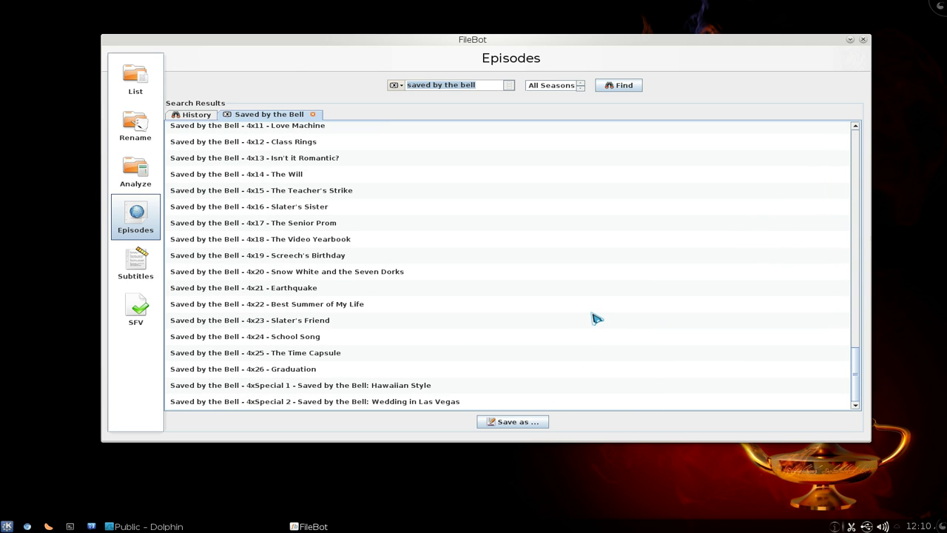
# Start exporting the episode list to a text file, then cancel the save.
pyautogui.click(520, 423)
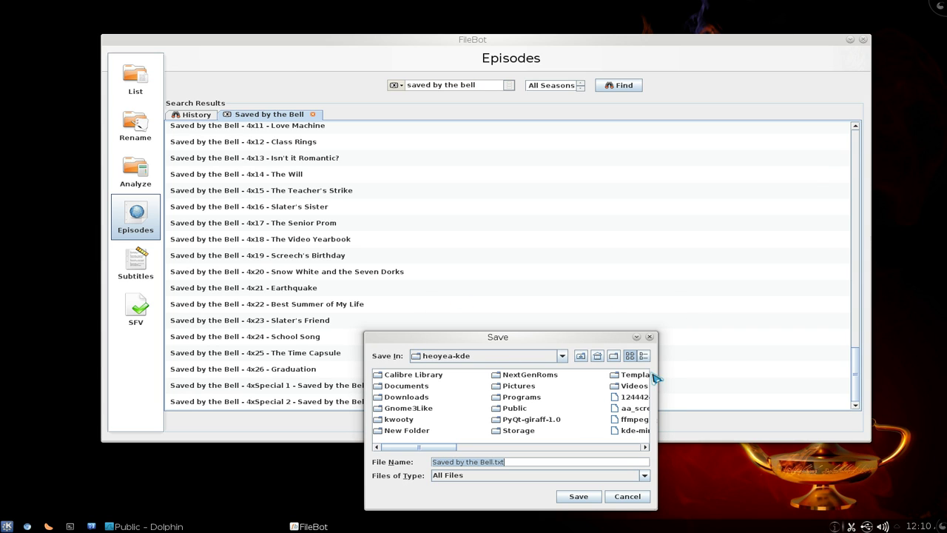
pyautogui.click(628, 501)
pyautogui.click(141, 275)
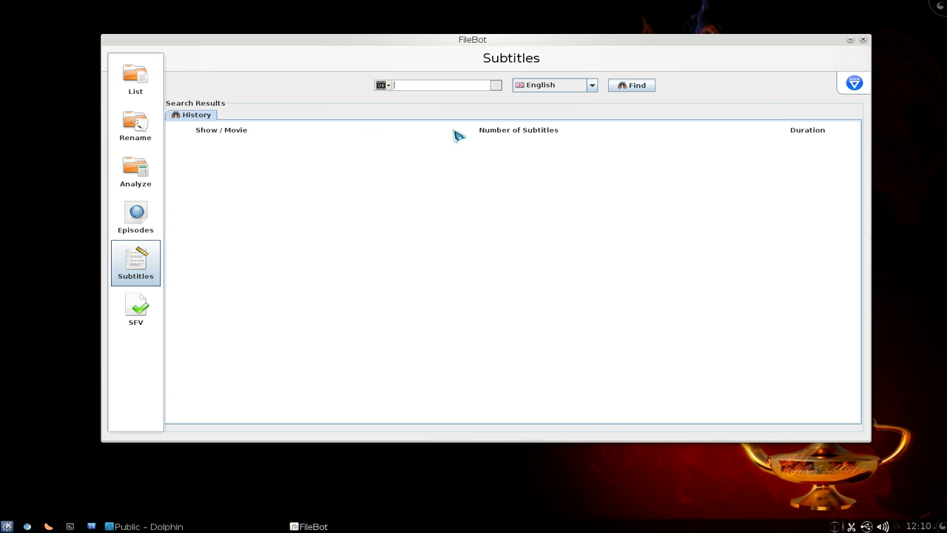
# Search English subtitles for Troy and pick the 2004 film Troy as the match.
pyautogui.write('Troy')
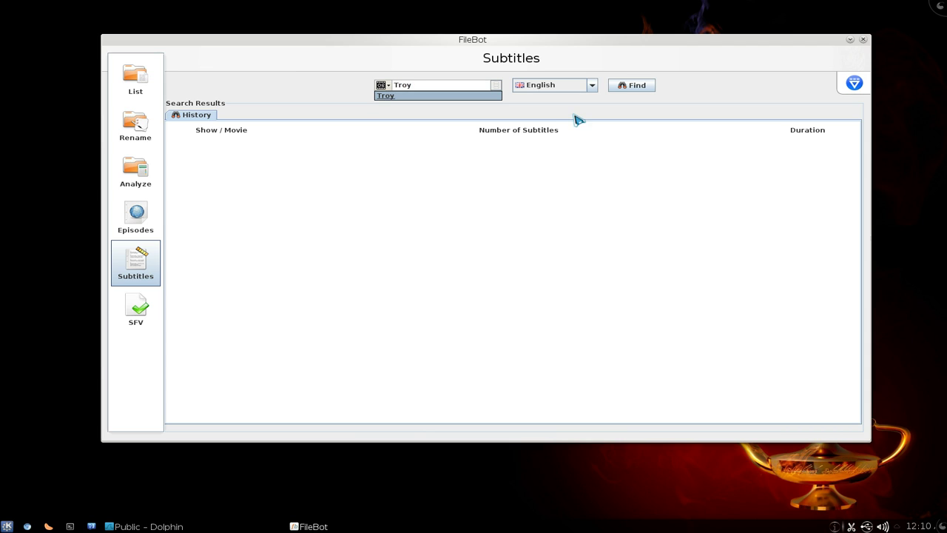
pyautogui.click(592, 85)
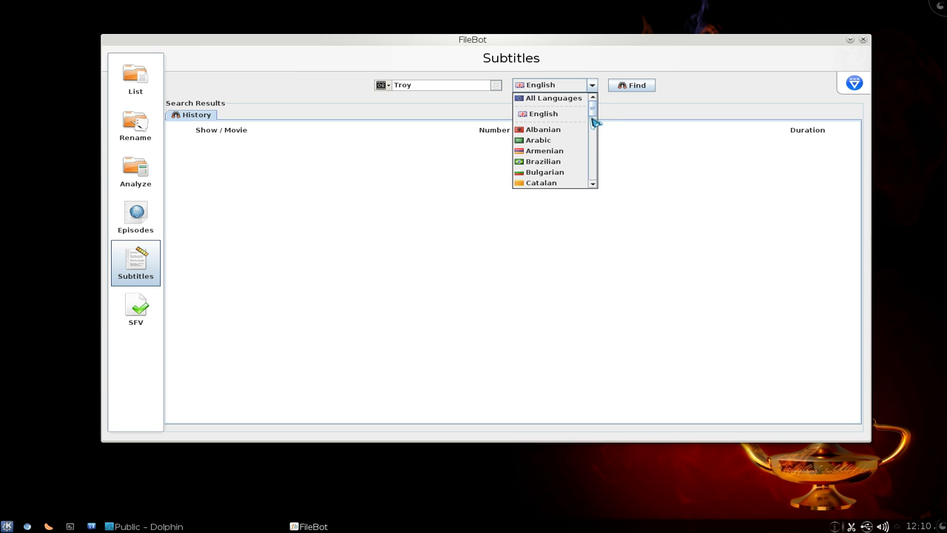
pyautogui.moveTo(594, 117); pyautogui.dragTo(594, 144)
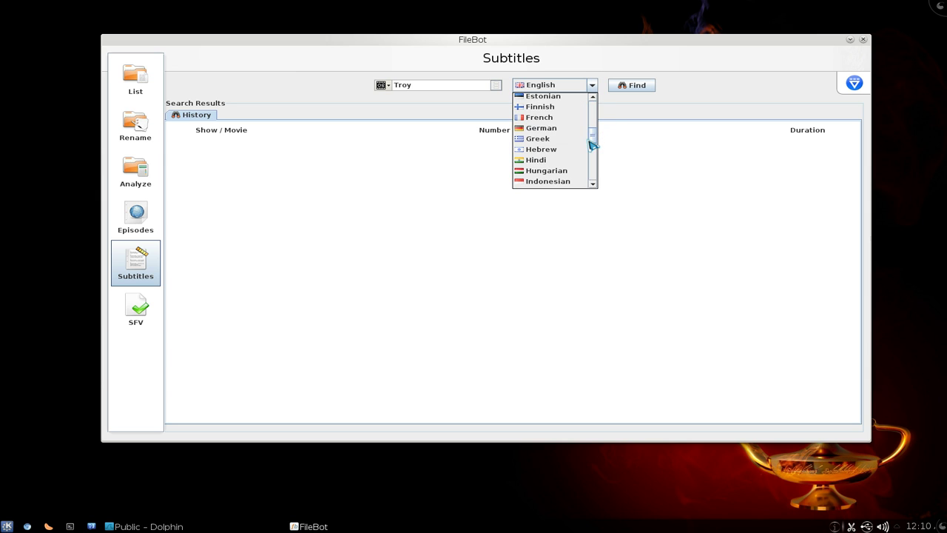
pyautogui.click(674, 108)
pyautogui.click(631, 89)
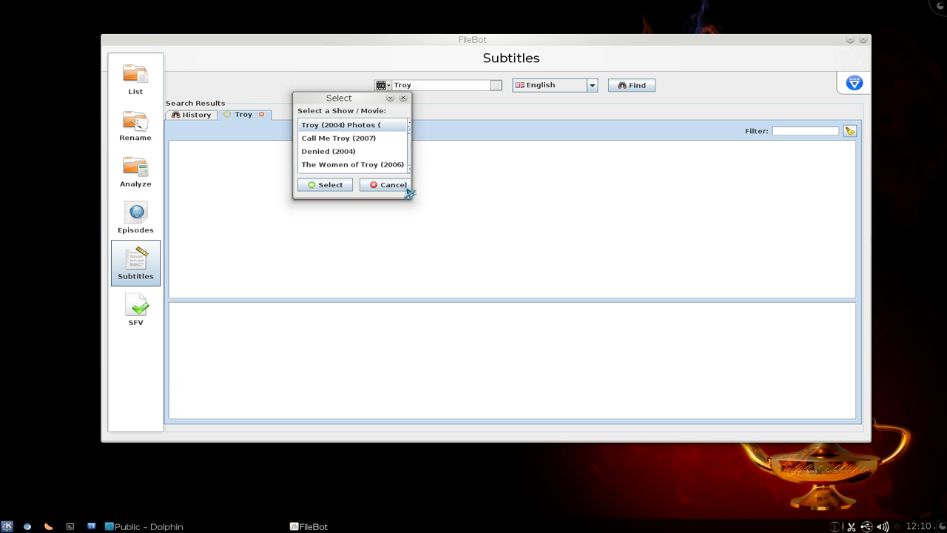
pyautogui.moveTo(409, 194); pyautogui.dragTo(605, 282)
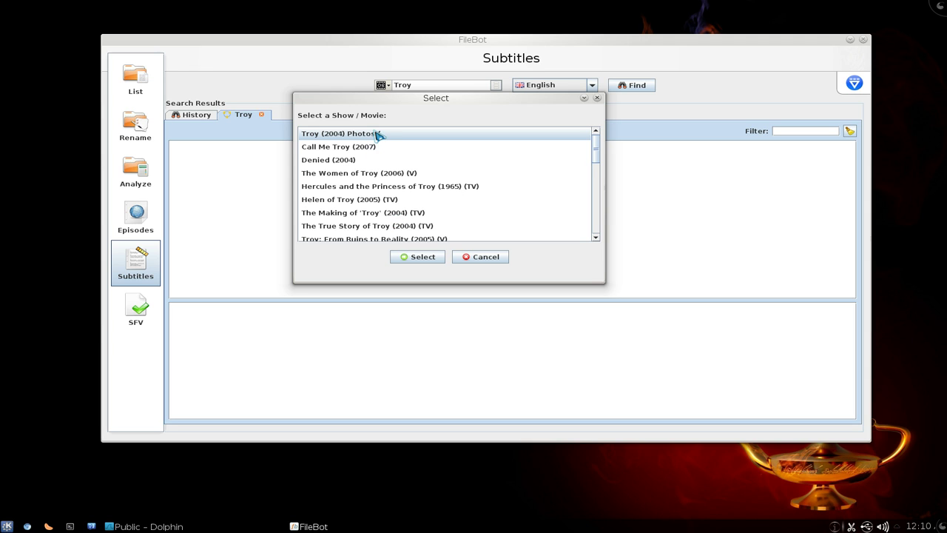
pyautogui.click(420, 256)
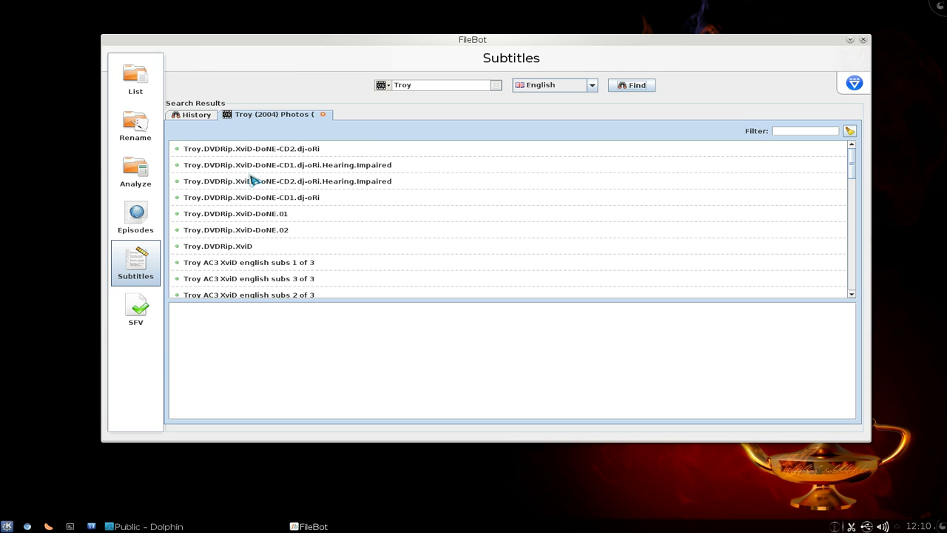
# Download the Troy.DVDRip.XviD-DoNE-CD2.dj-oRi subtitle and select the resulting .srt file.
pyautogui.click(277, 153)
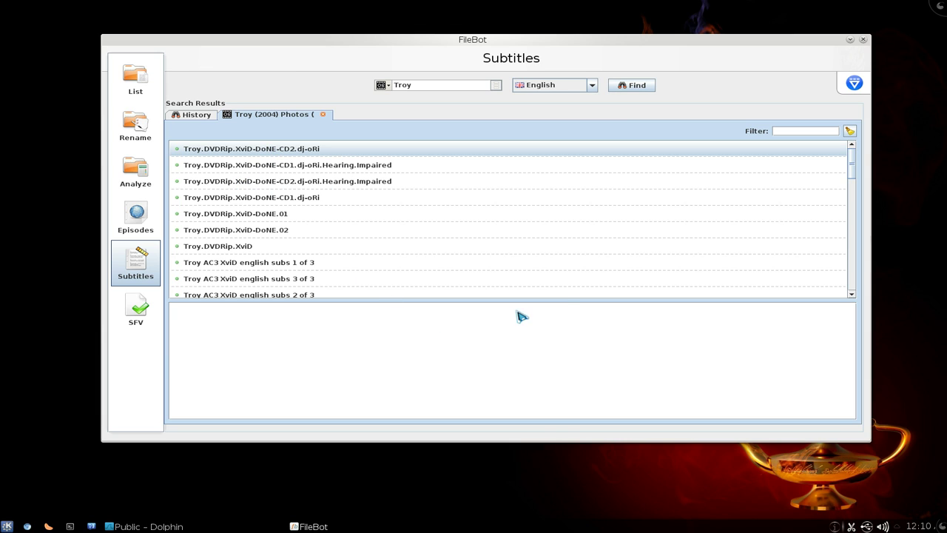
pyautogui.click(253, 216)
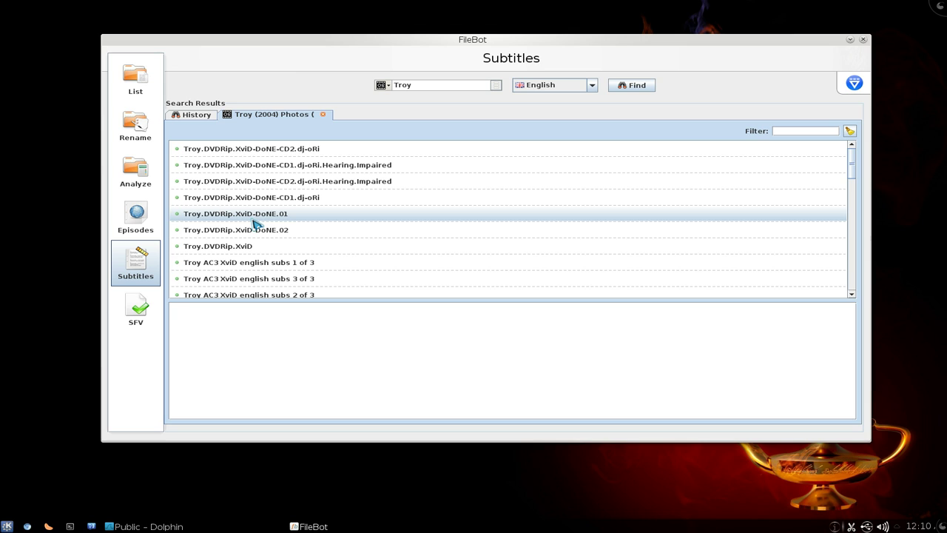
pyautogui.click(252, 151)
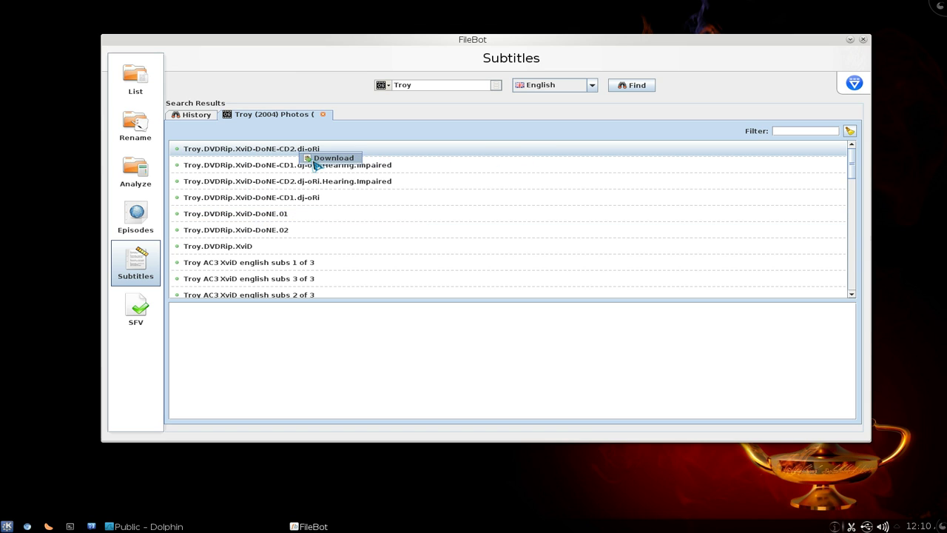
pyautogui.click(315, 160)
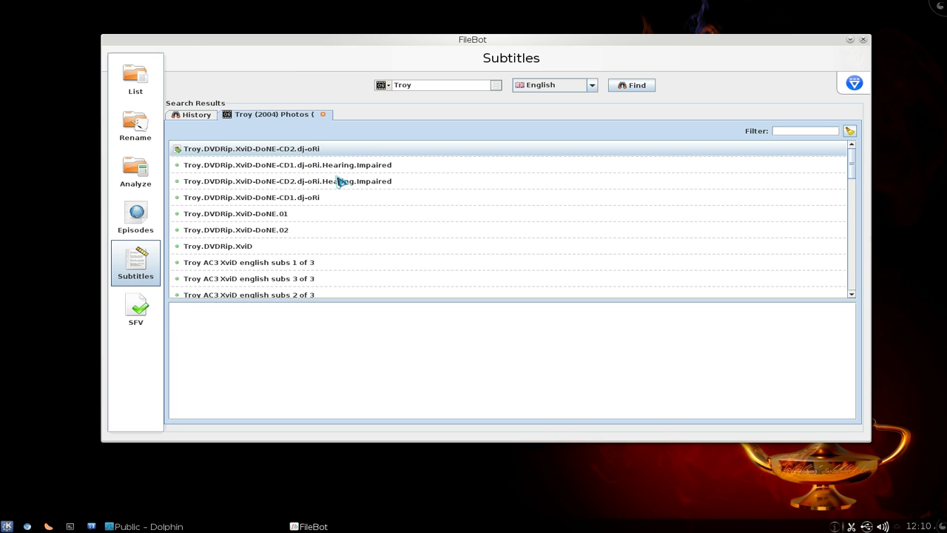
pyautogui.click(255, 310)
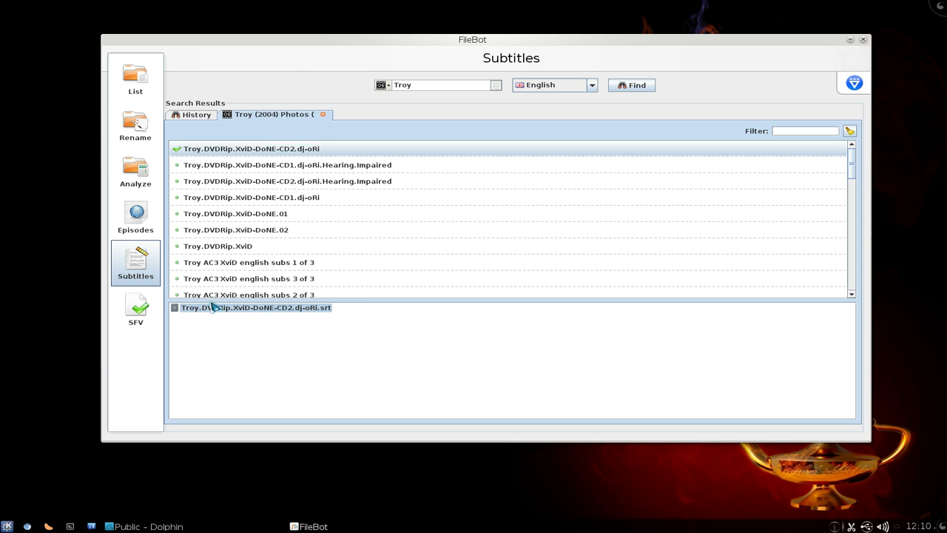
pyautogui.click(139, 314)
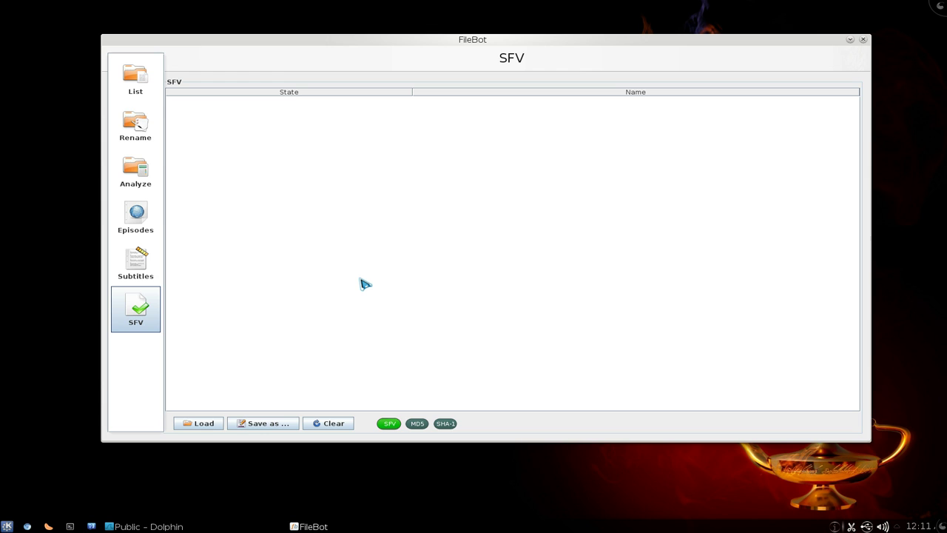
# Tile FileBot beside Dolphin and drag episodes S01E01–S01E06 into the SFV checksum list.
pyautogui.moveTo(653, 44); pyautogui.dragTo(946, 148)
pyautogui.click(144, 526)
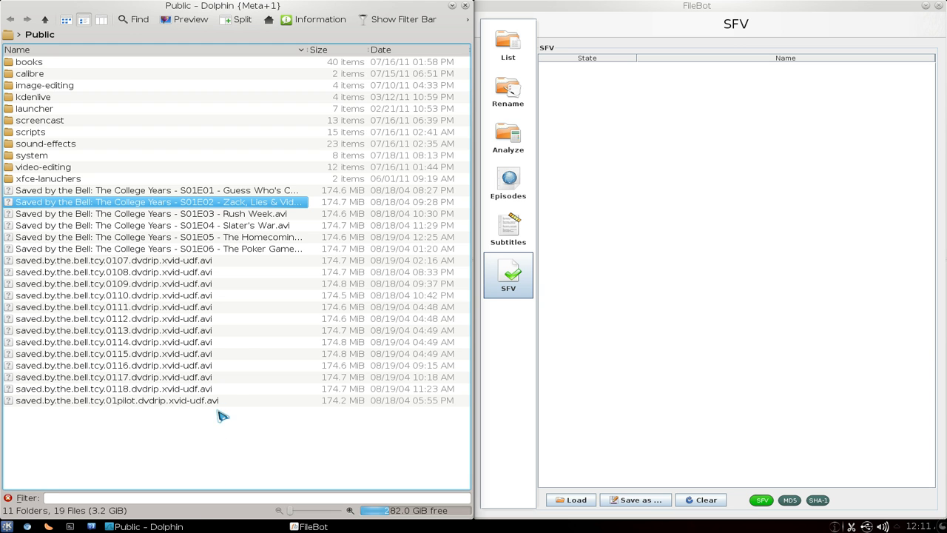
pyautogui.click(263, 249)
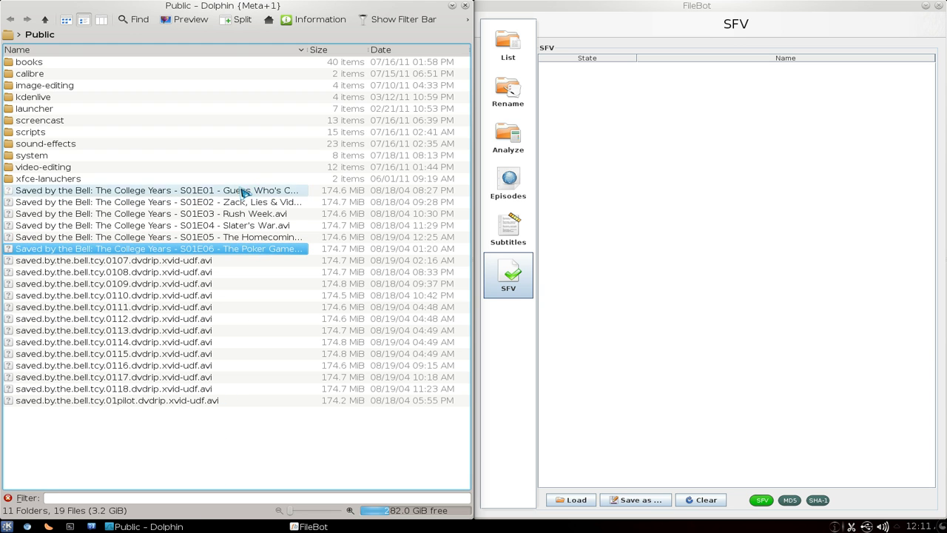
pyautogui.keyDown('shift'); pyautogui.click(244, 190); pyautogui.keyUp('shift')
pyautogui.moveTo(205, 218); pyautogui.dragTo(677, 225)
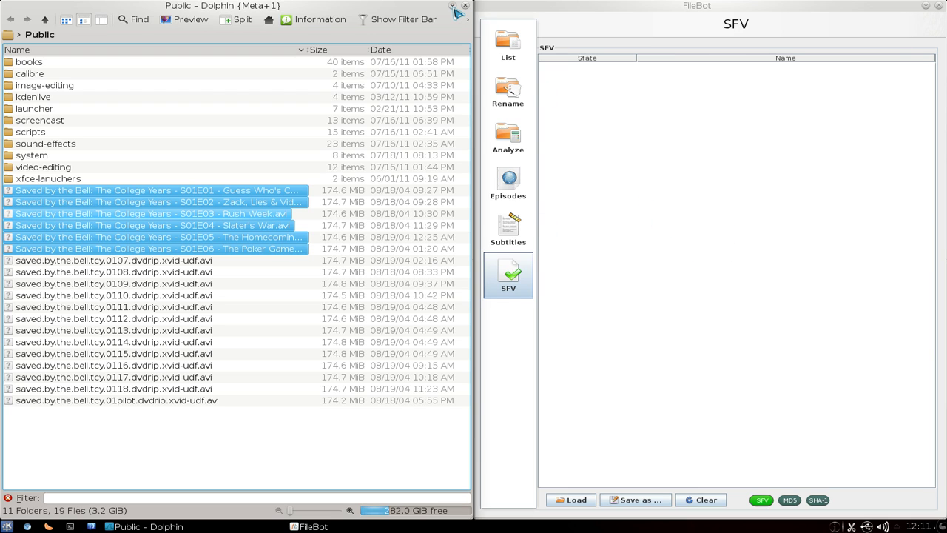
pyautogui.moveTo(382, 12); pyautogui.dragTo(224, 65)
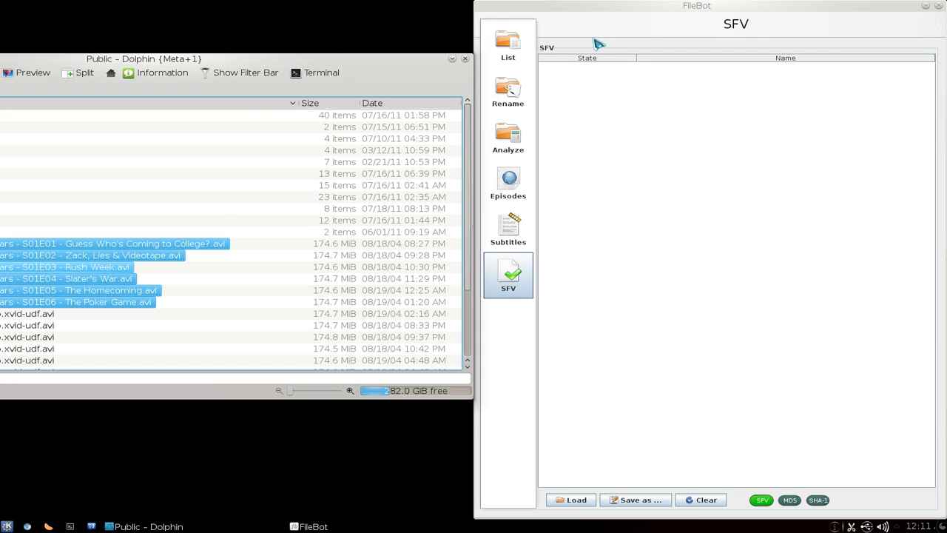
pyautogui.moveTo(699, 13); pyautogui.dragTo(576, 75)
pyautogui.moveTo(150, 279); pyautogui.dragTo(655, 273)
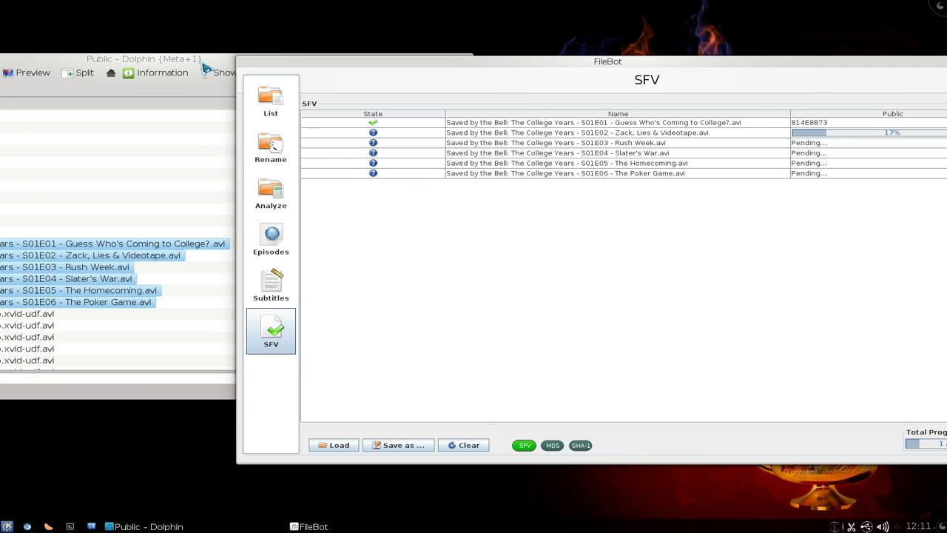
pyautogui.click(422, 69)
pyautogui.click(452, 59)
# Cancel the SFV save and switch all six episodes' checksums to MD5 hashes.
pyautogui.moveTo(535, 64); pyautogui.dragTo(376, 75)
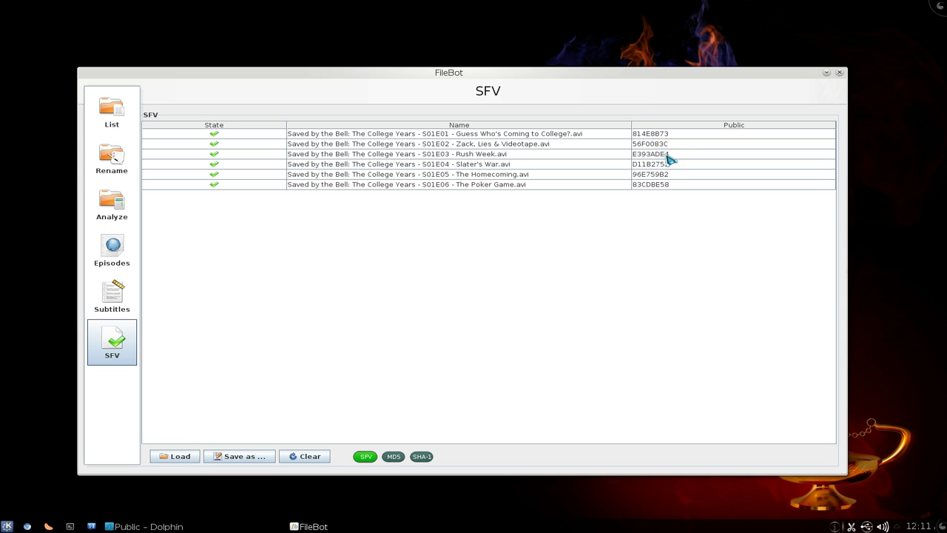
pyautogui.click(251, 455)
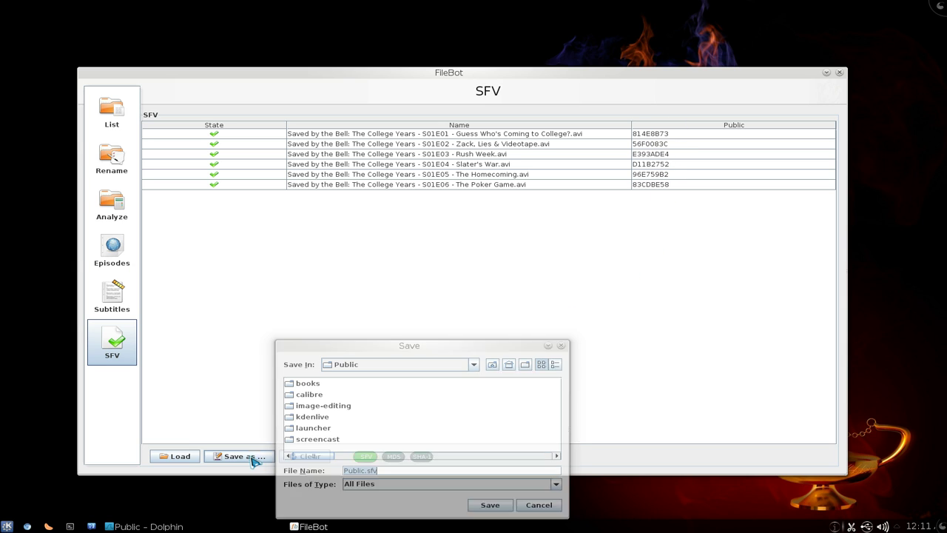
pyautogui.click(536, 506)
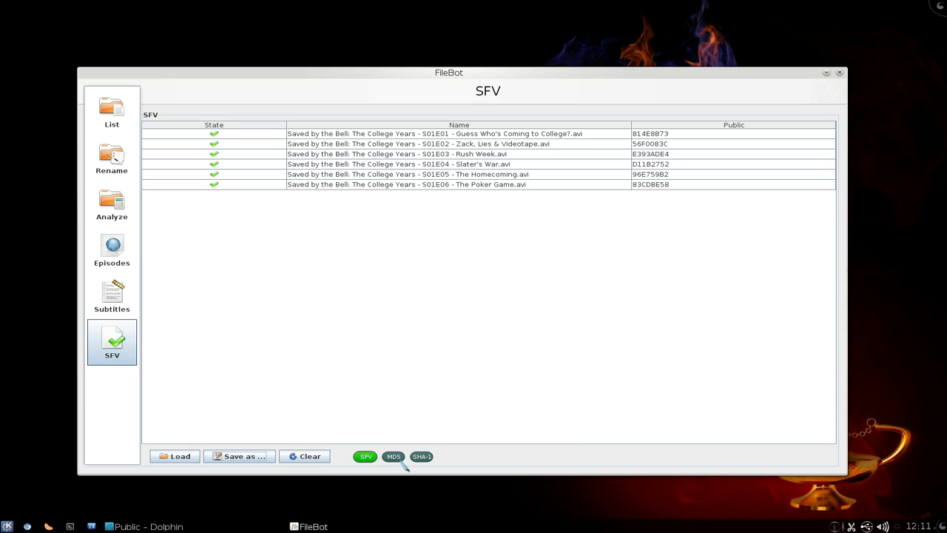
pyautogui.click(393, 457)
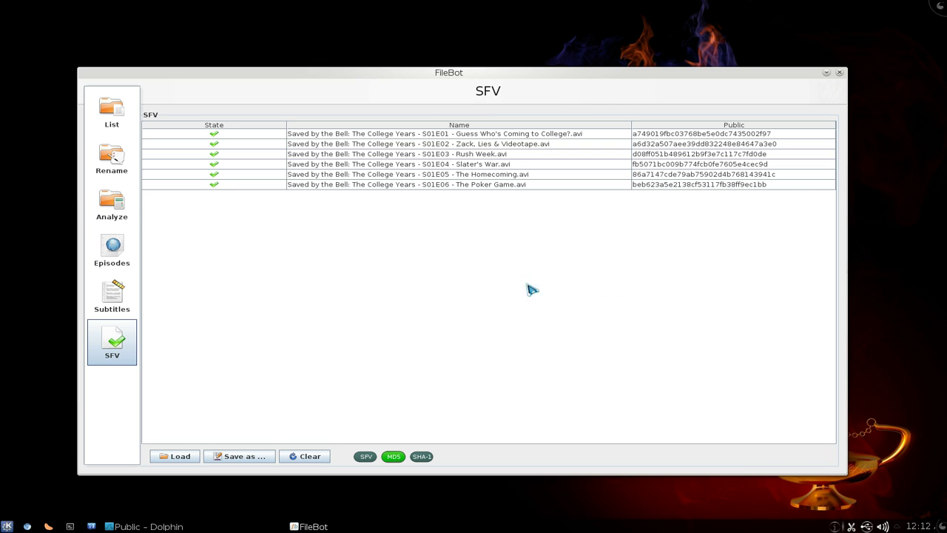
# Return FileBot to its empty Rename panel and minimize the window to the taskbar.
pyautogui.click(124, 165)
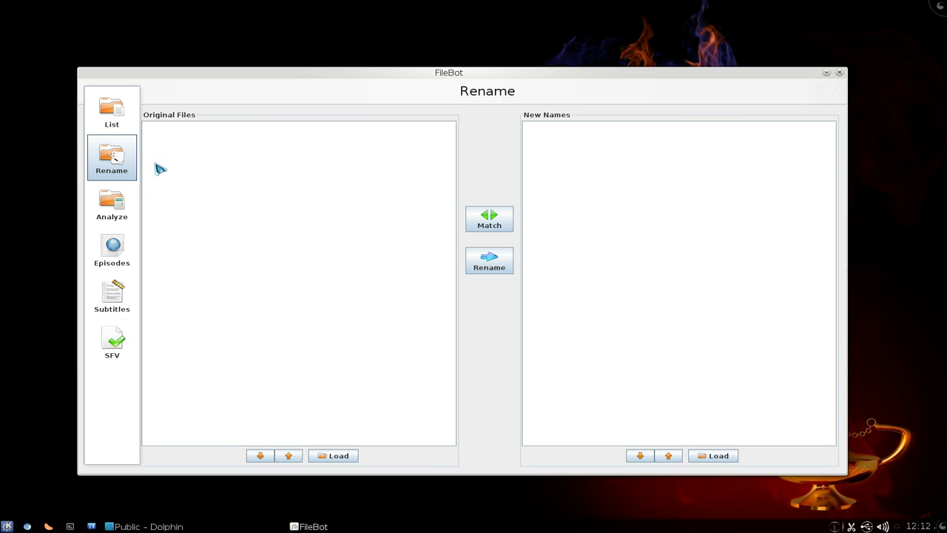
pyautogui.click(827, 73)
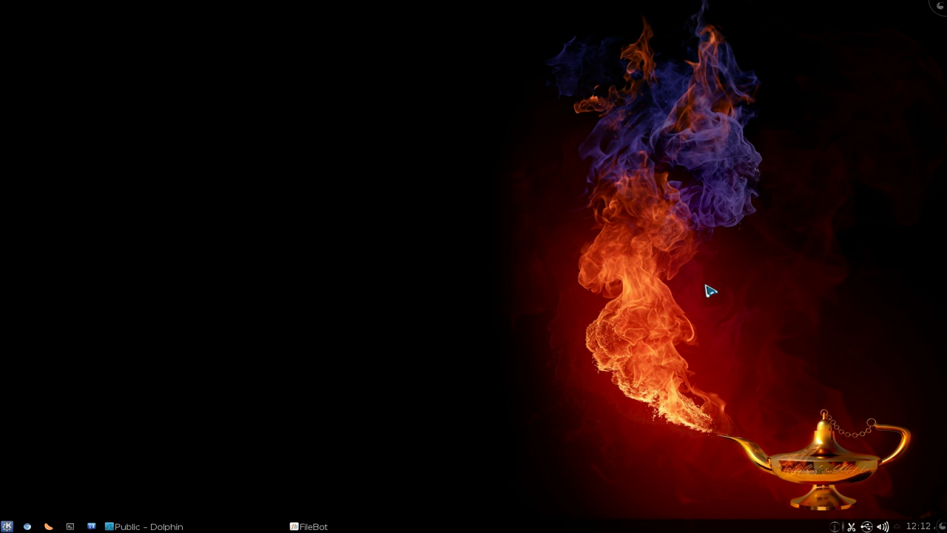